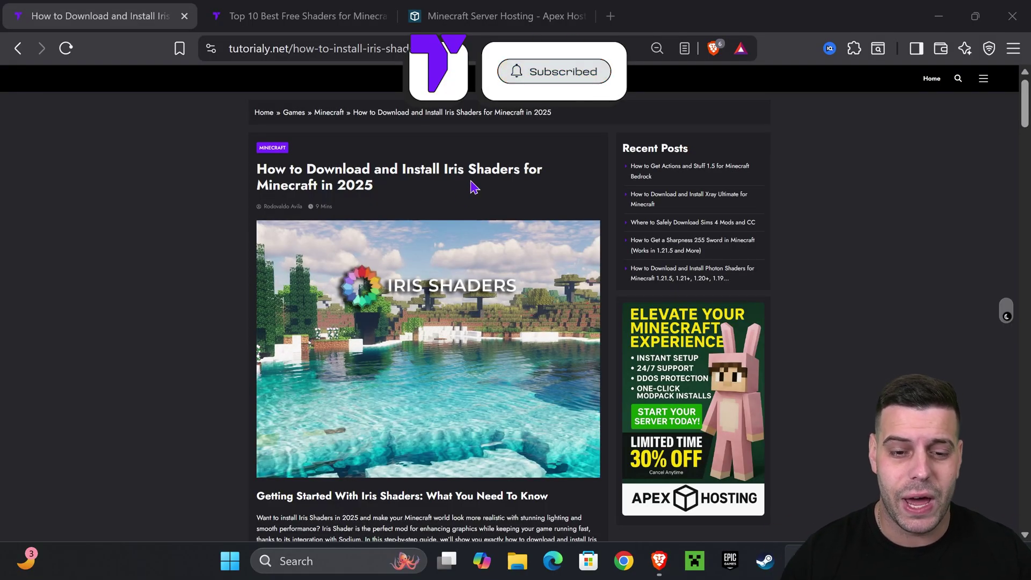
Step: Skim the Iris Shaders installation guide, from its introduction through the download and install sections
scroll(527, 218, down, 20)
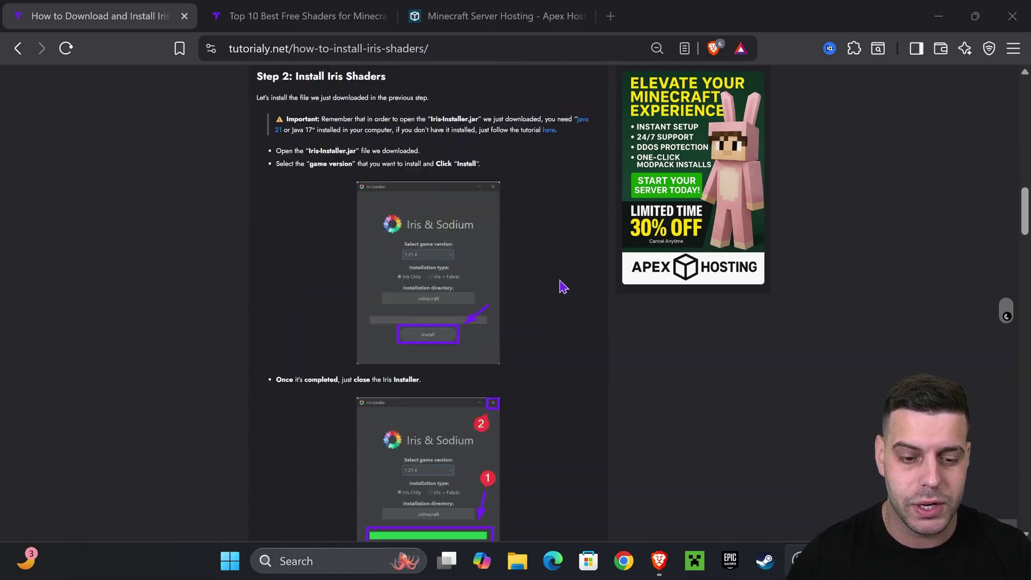
scroll(559, 285, up, 7)
scroll(567, 285, up, 8)
scroll(564, 269, down, 3)
scroll(561, 275, up, 3)
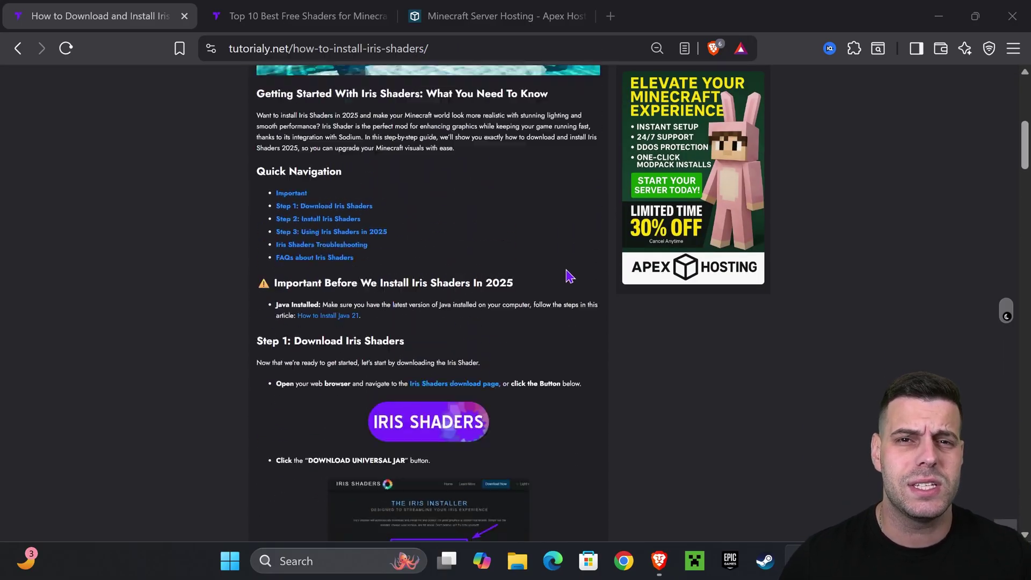
scroll(546, 257, up, 4)
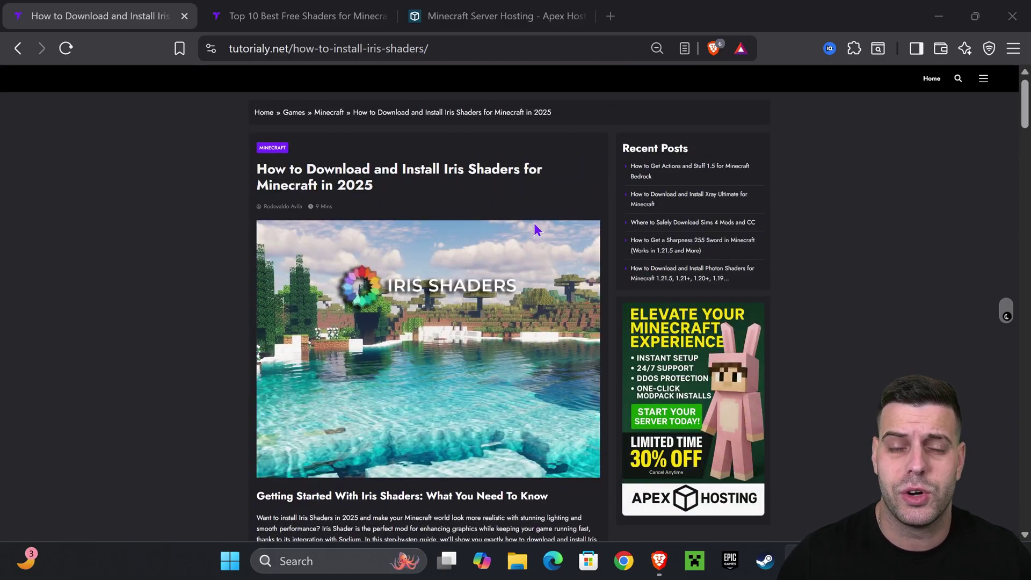
Step: Open the Iris Shaders download page from the guide and save the universal JAR installer to Downloads as Iris-Installer-3.2.1 (22).jar
scroll(538, 218, down, 11)
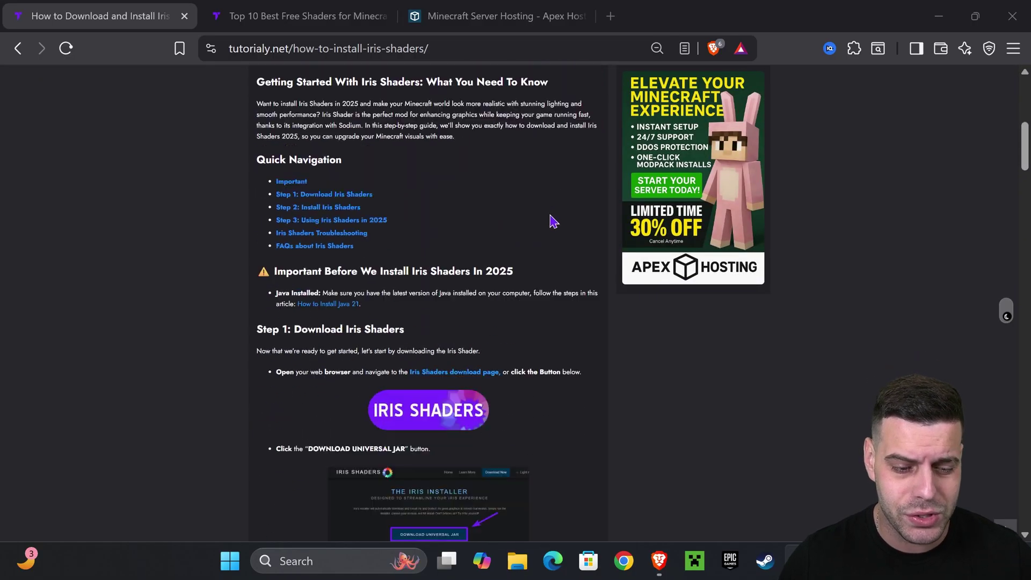
click(444, 270)
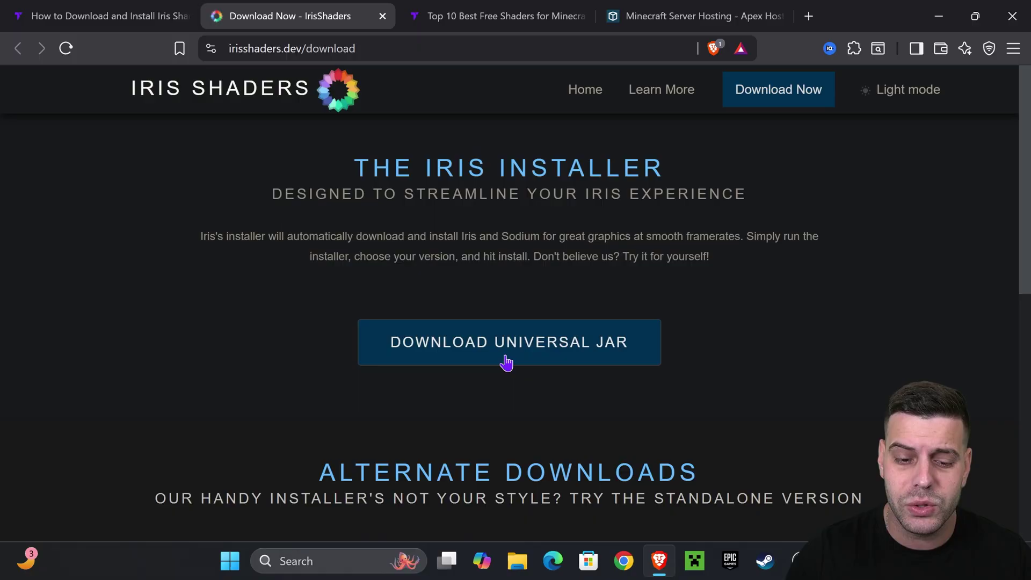
click(542, 359)
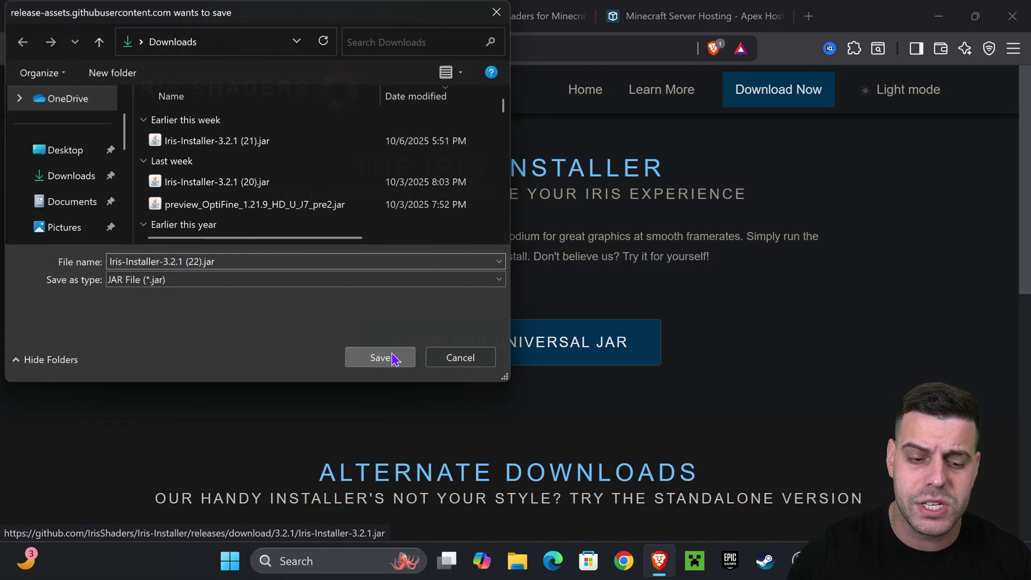
click(396, 356)
Step: Put the downloaded Iris-Installer-3.2.1 (22).jar on the desktop and minimize the browser
drag(875, 15, 581, 300)
click(599, 324)
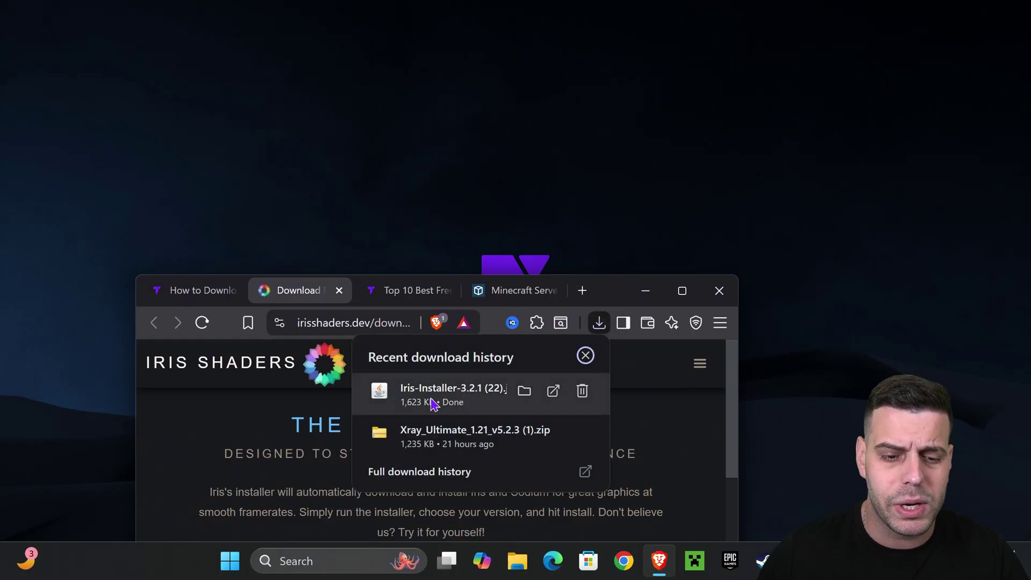
drag(433, 404, 500, 112)
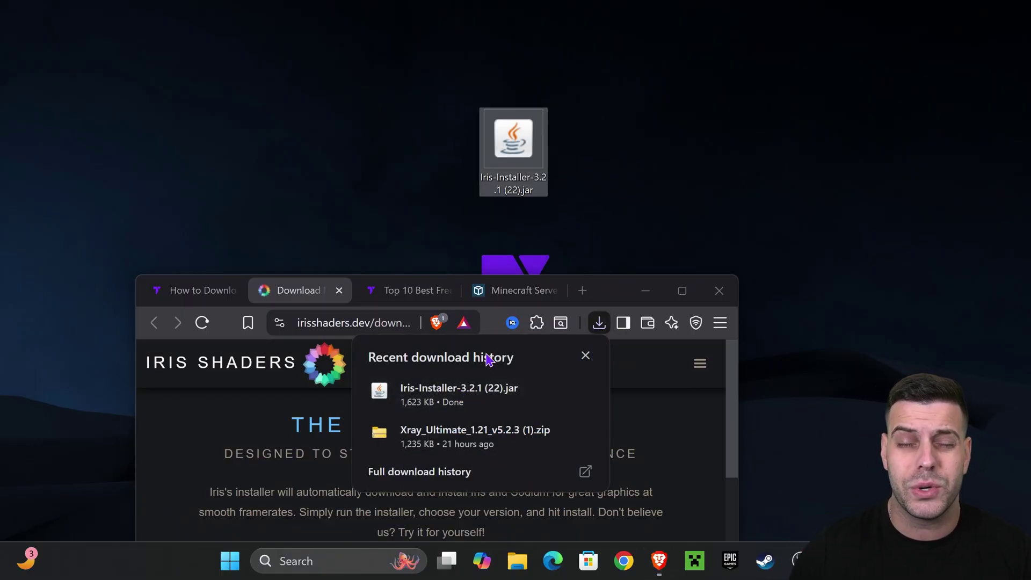
click(659, 561)
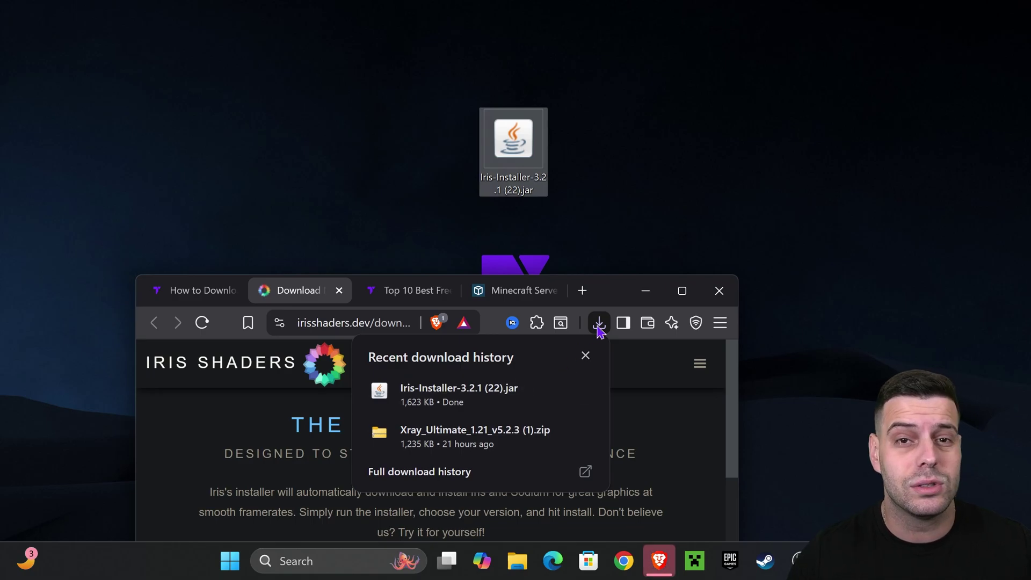
click(645, 291)
drag(625, 88, 436, 197)
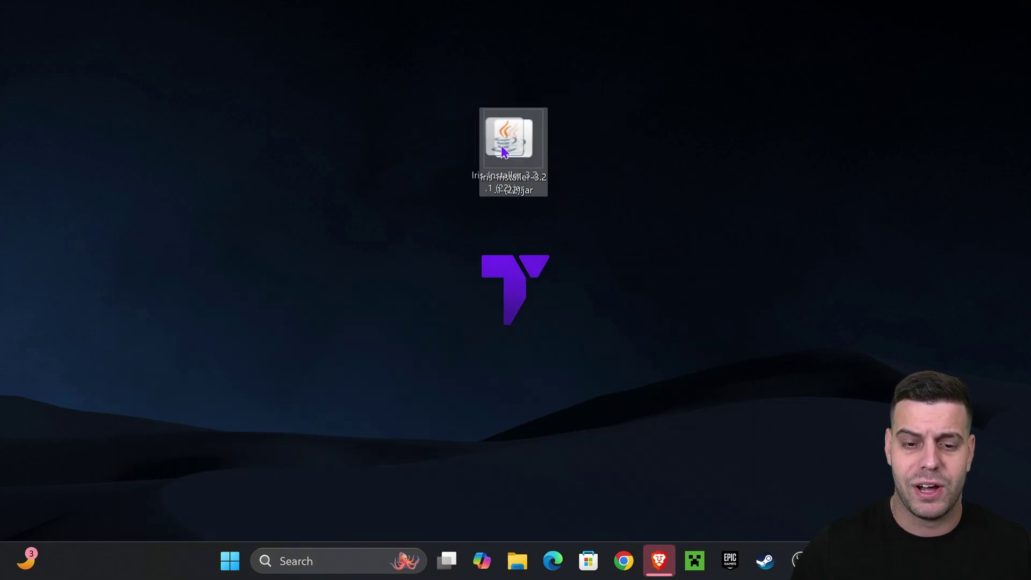
click(656, 146)
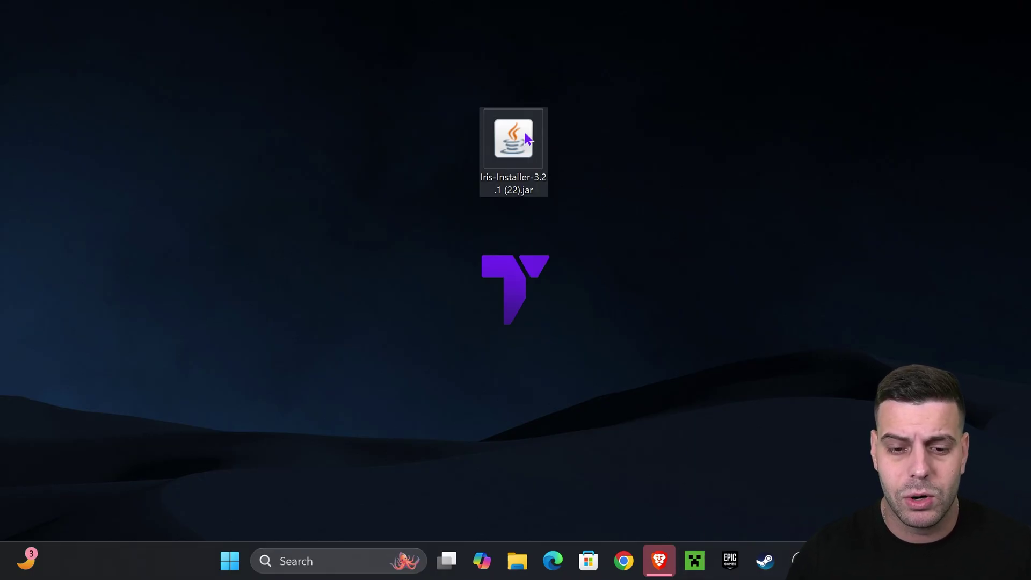
Step: Run the Iris installer from the desktop and install Iris Only for game version 1.21.10 in the .minecraft directory
double_click(527, 149)
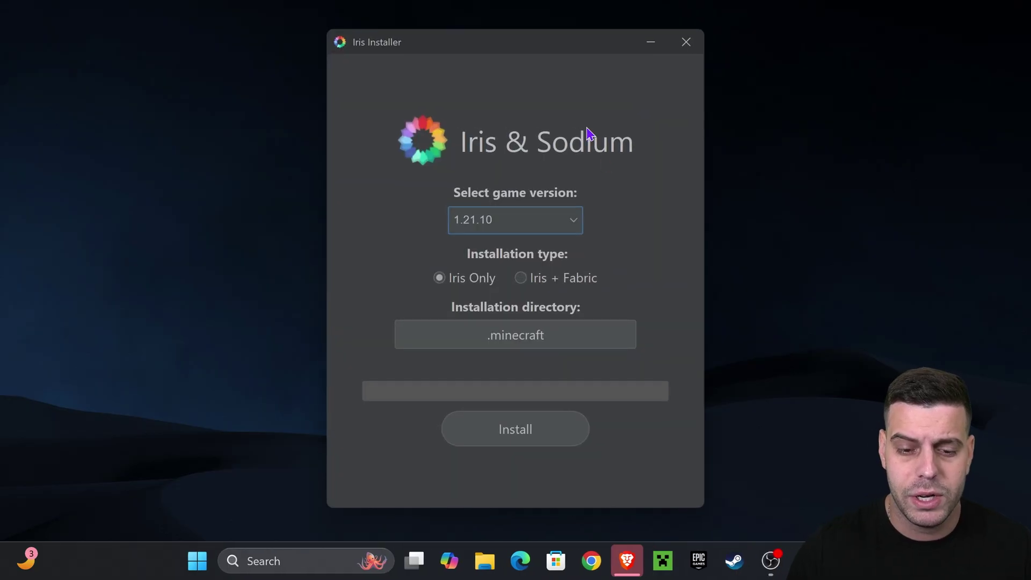
click(572, 219)
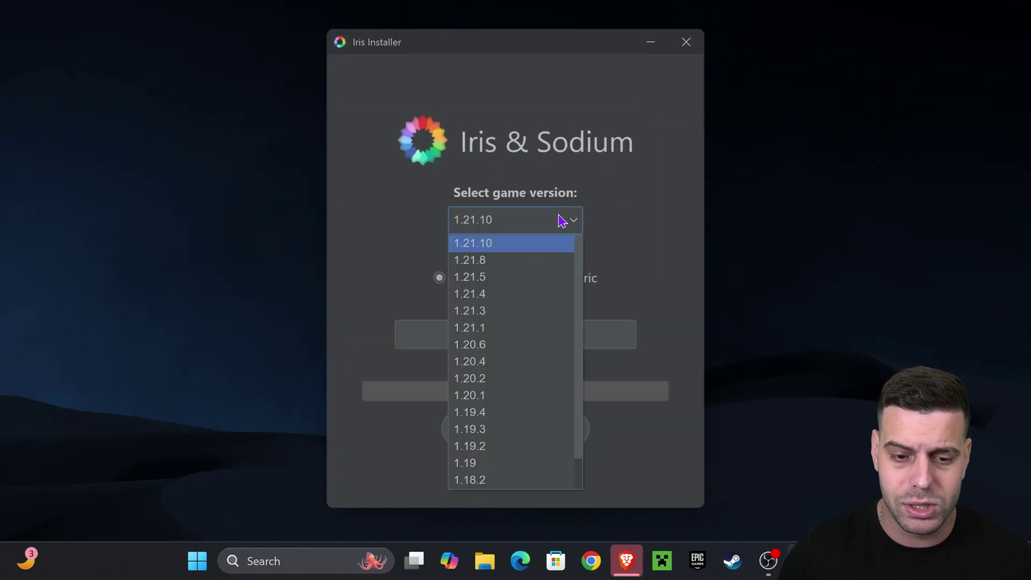
click(560, 224)
click(543, 430)
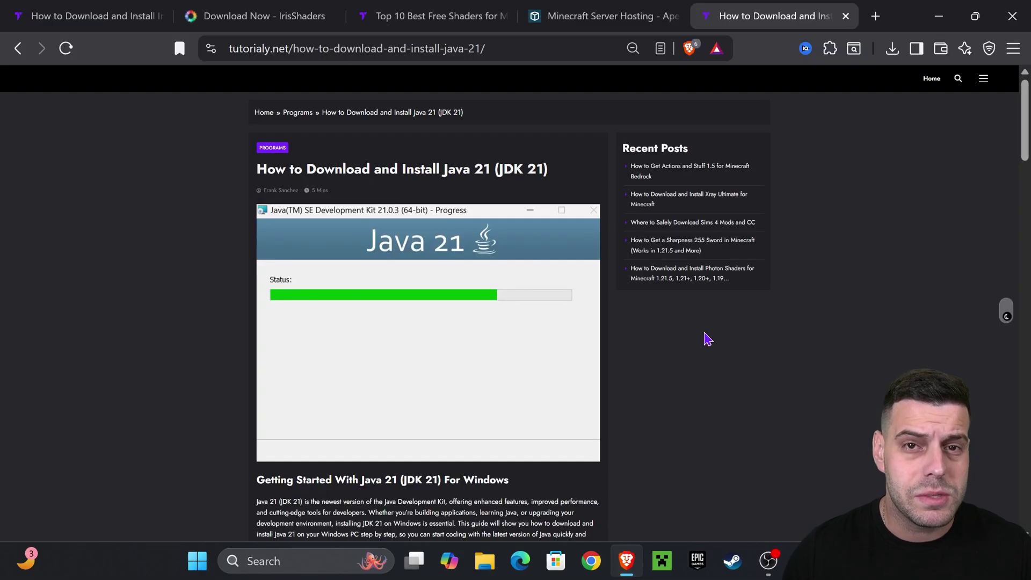
Step: Review the Java 21 (JDK 21) guide's download and installation instructions for Windows
scroll(707, 338, down, 15)
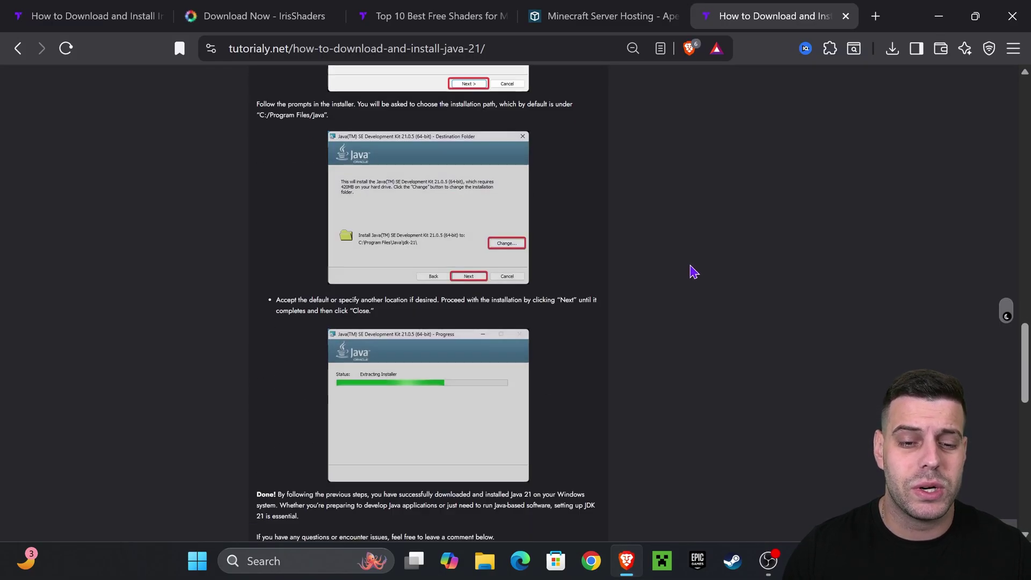
scroll(696, 272, up, 15)
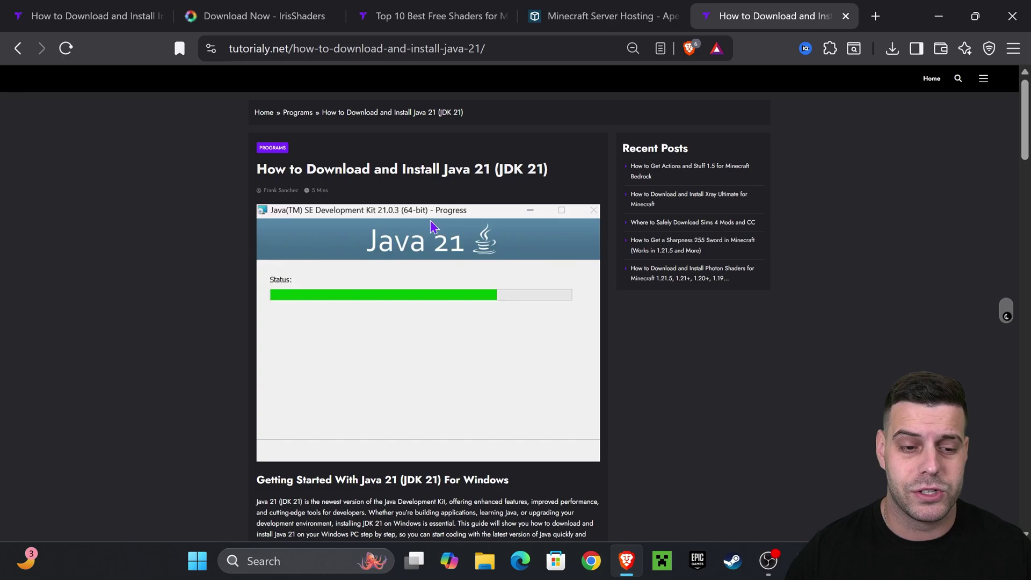
scroll(684, 269, down, 10)
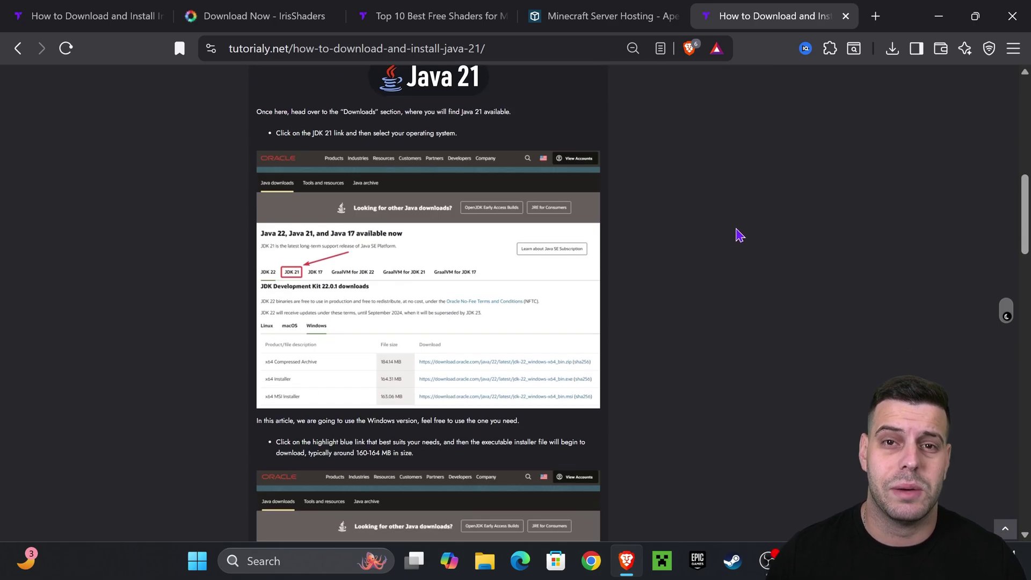
scroll(736, 226, up, 10)
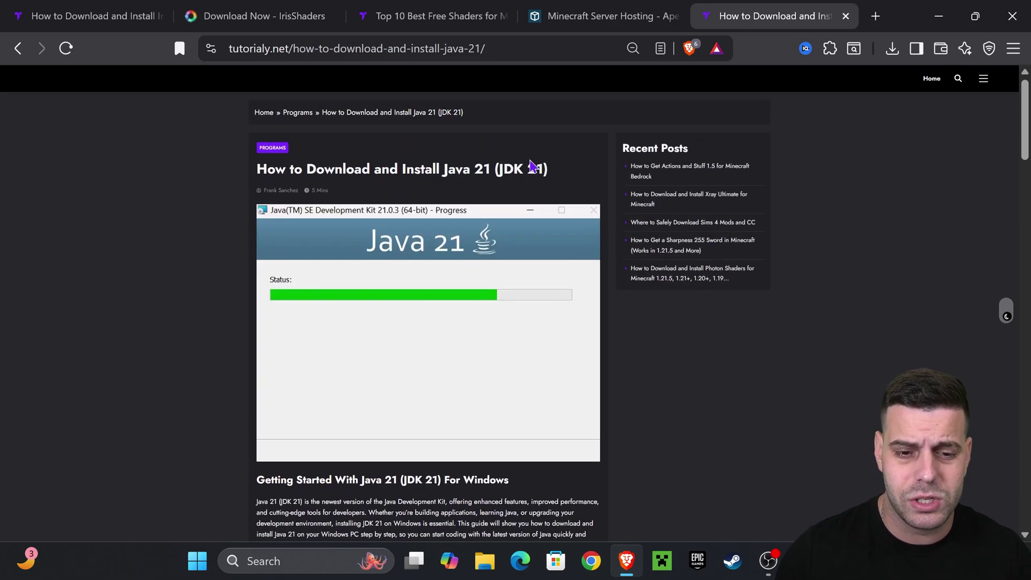
scroll(524, 230, down, 15)
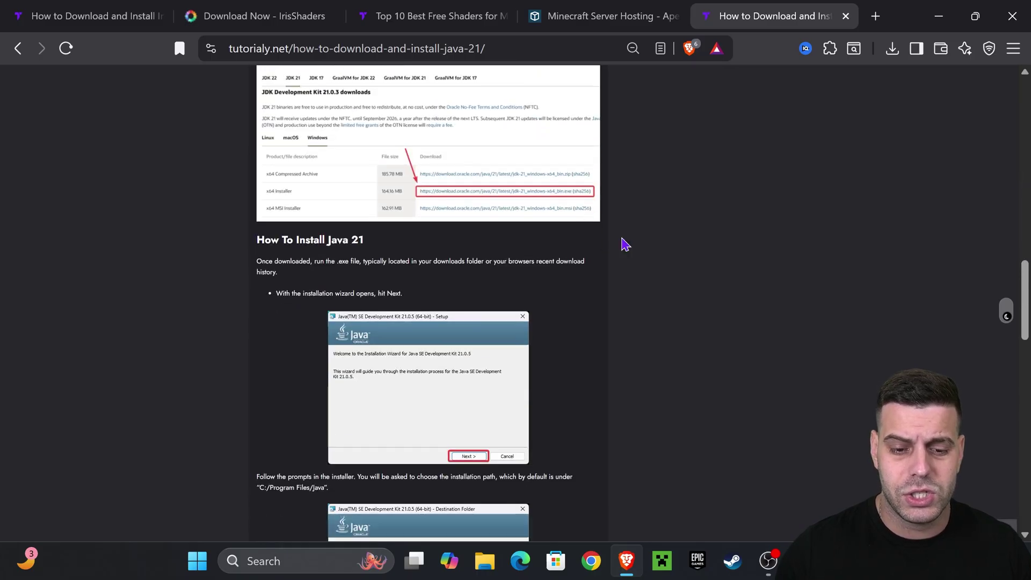
scroll(651, 146, up, 5)
scroll(478, 272, down, 4)
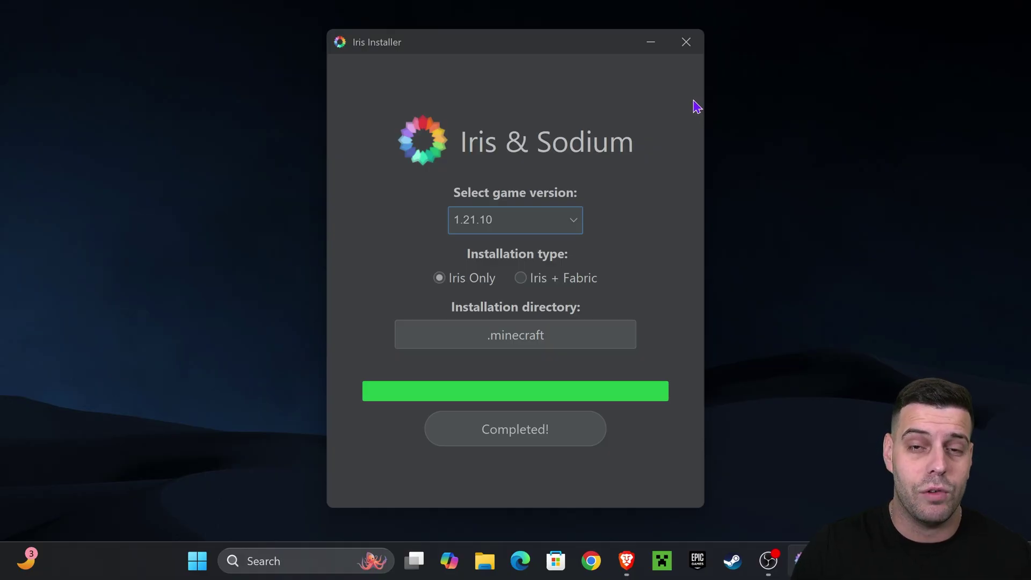
Step: Close the Iris installer and delete its JAR file from the desktop
click(687, 42)
drag(659, 88, 401, 176)
key(Delete)
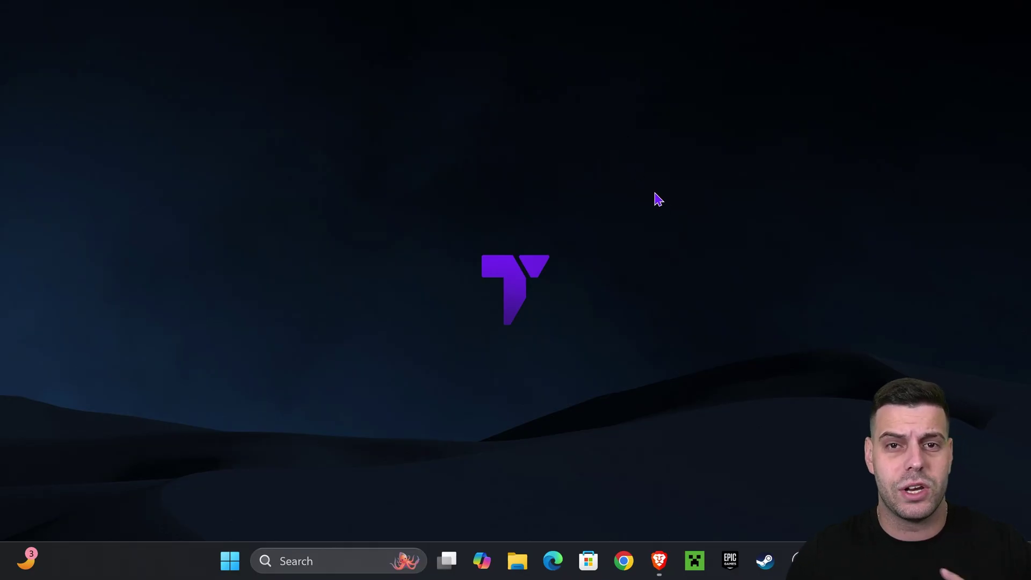
Step: Switch back to the browser and look through the shader packs in the Top 10 Best Free Shaders for Minecraft article
click(660, 559)
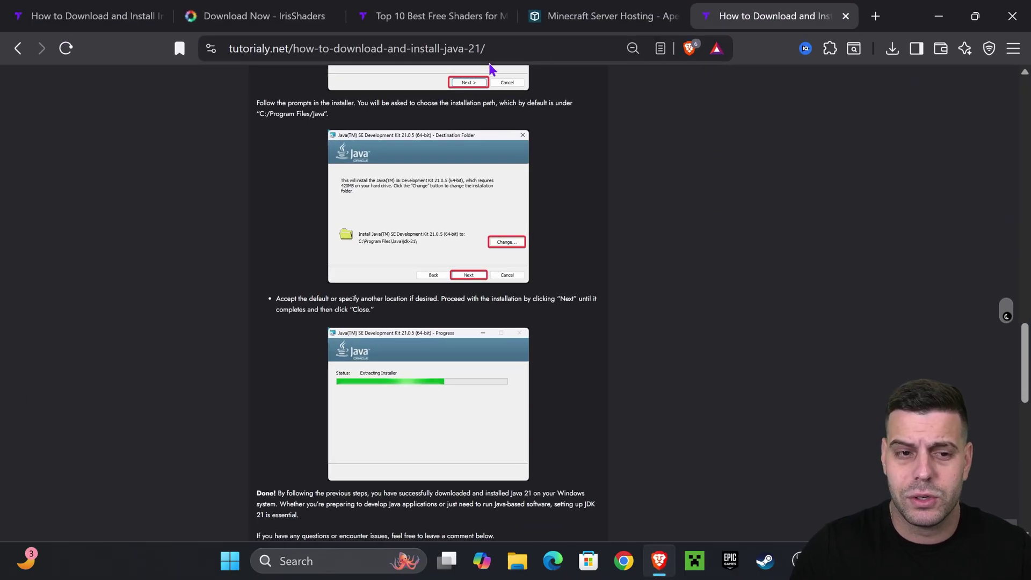
click(446, 17)
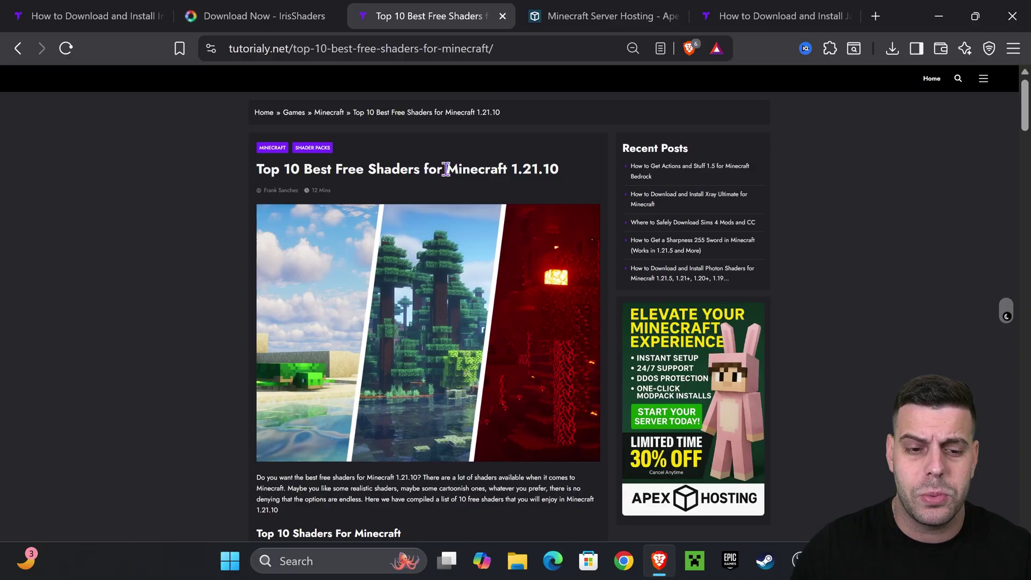
click(486, 168)
scroll(542, 199, down, 2)
scroll(541, 205, down, 20)
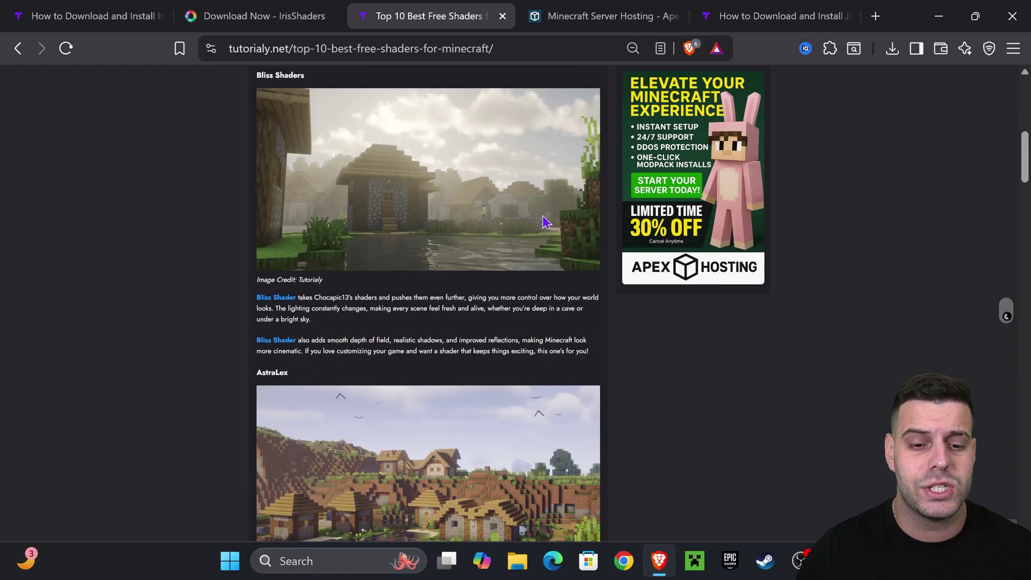
scroll(559, 247, up, 20)
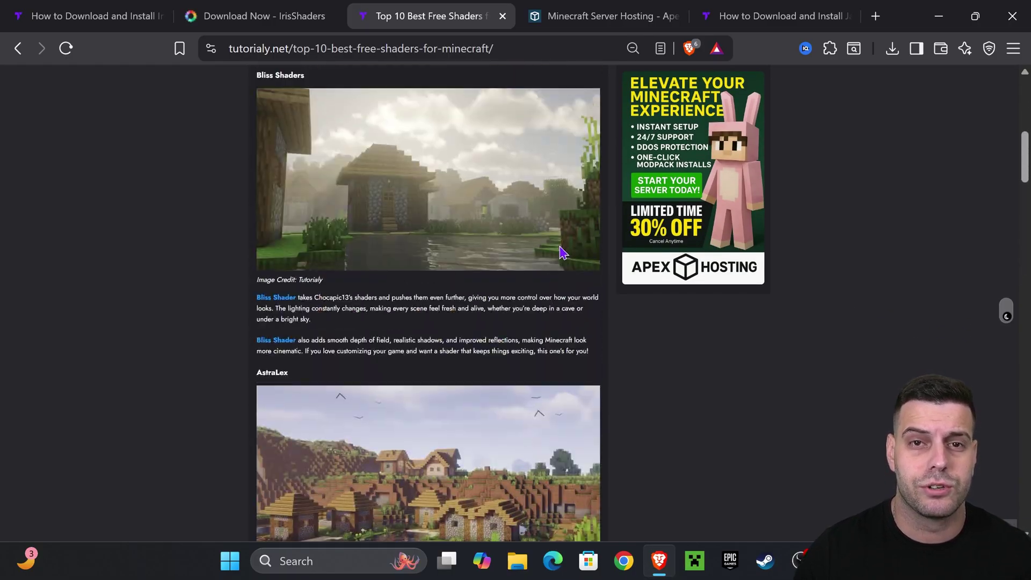
scroll(553, 260, down, 6)
scroll(551, 259, down, 15)
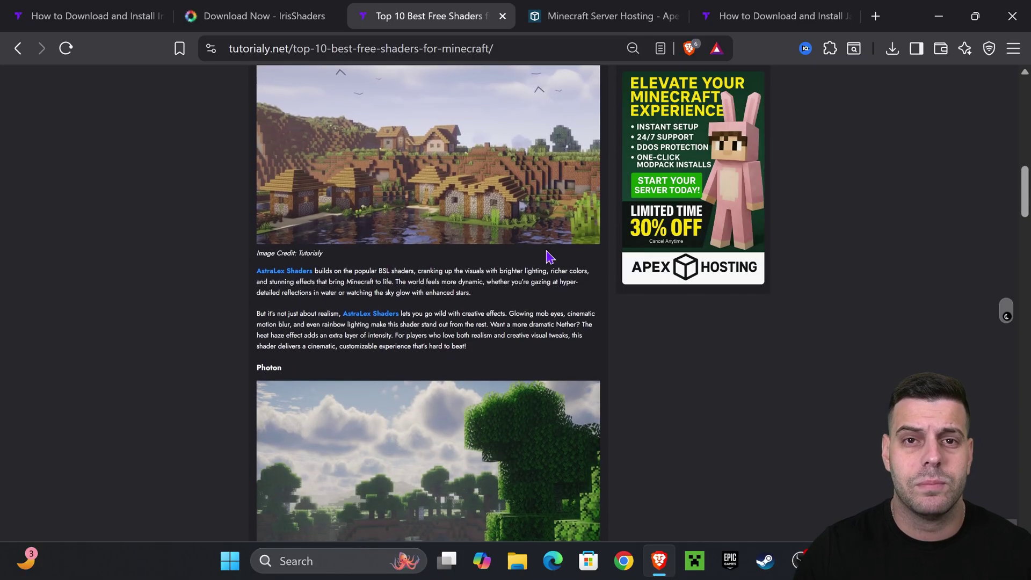
scroll(552, 247, up, 10)
scroll(554, 247, down, 4)
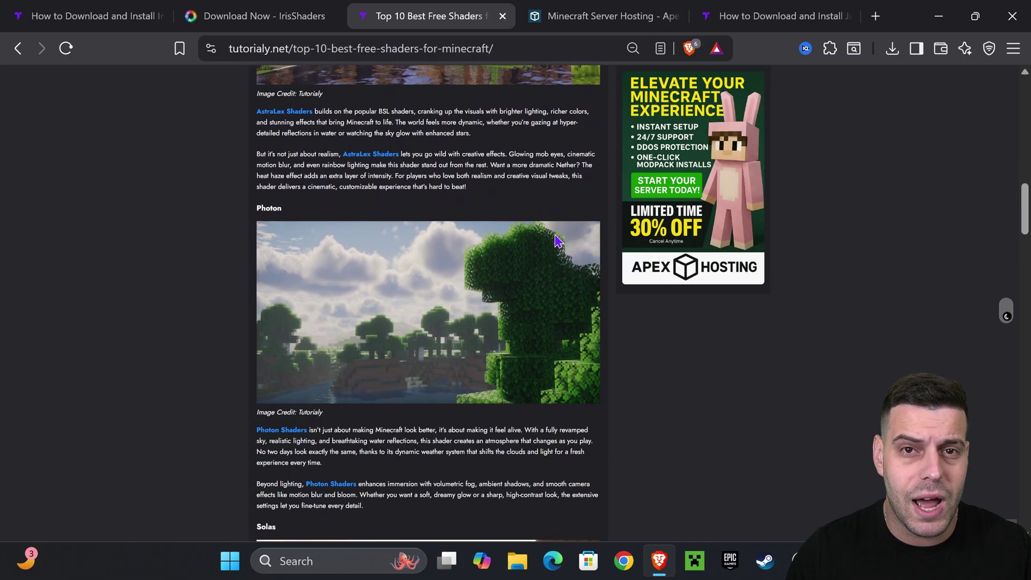
scroll(552, 242, up, 6)
scroll(539, 247, up, 7)
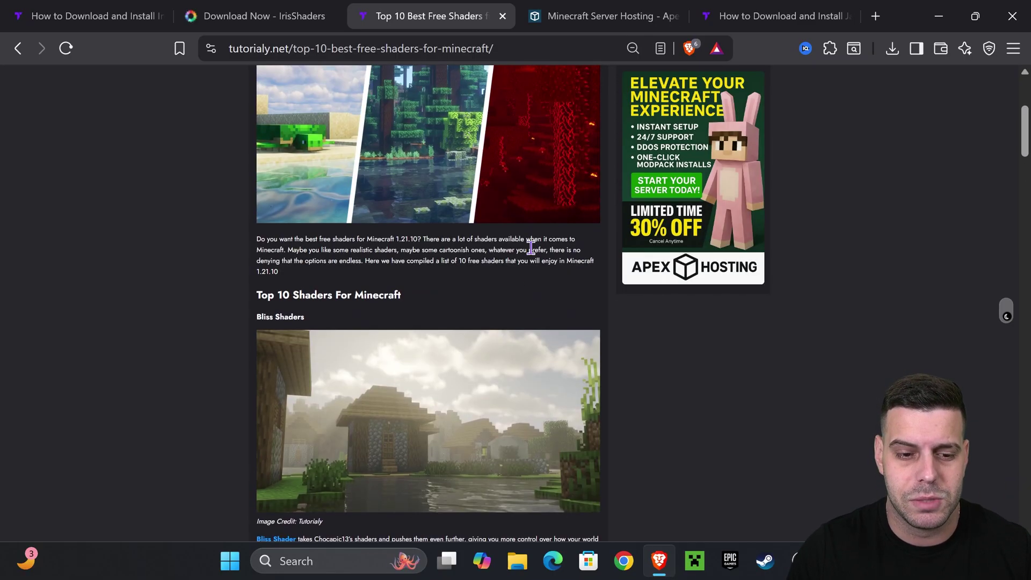
Step: Open the Bliss Shader link from the article and download Bliss Shaders version 2.1.1 from Modrinth
scroll(451, 244, down, 2)
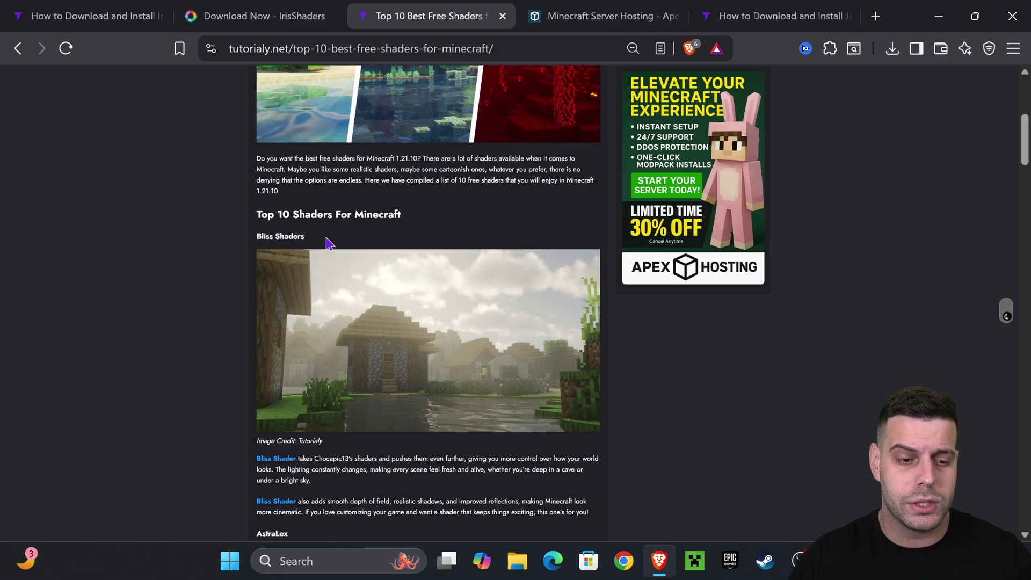
scroll(375, 276, down, 3)
scroll(425, 276, up, 2)
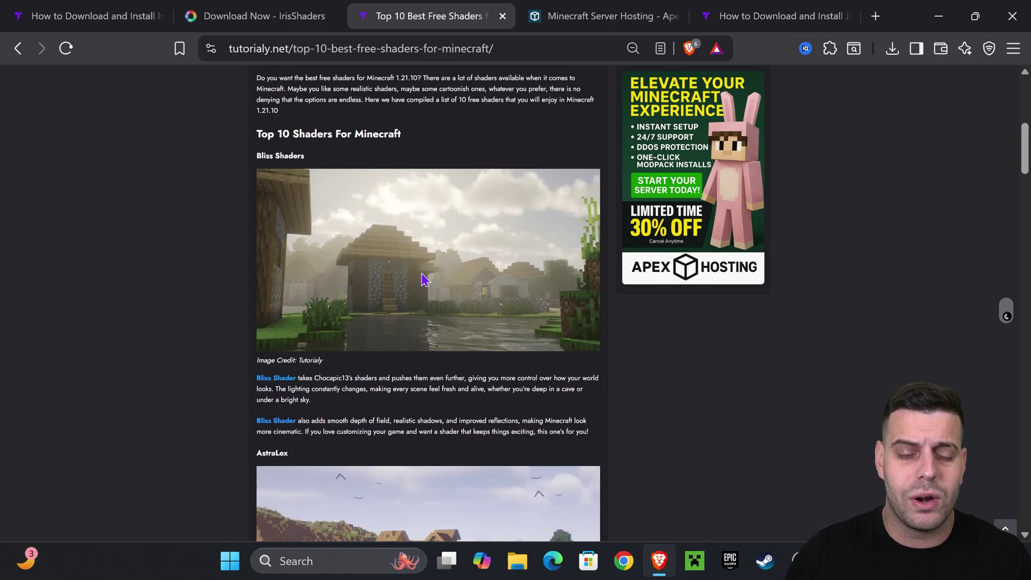
click(287, 383)
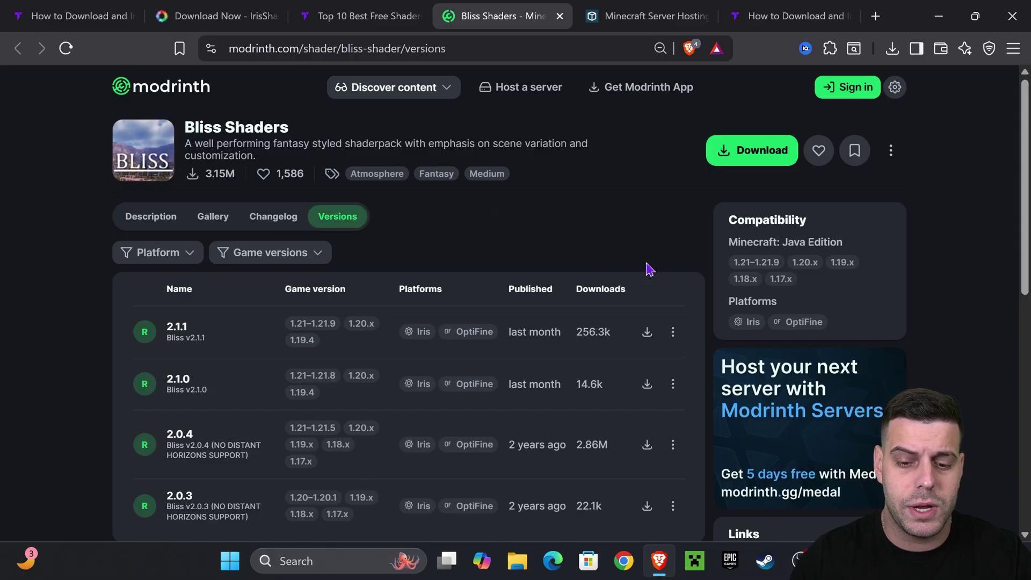
click(648, 331)
click(413, 352)
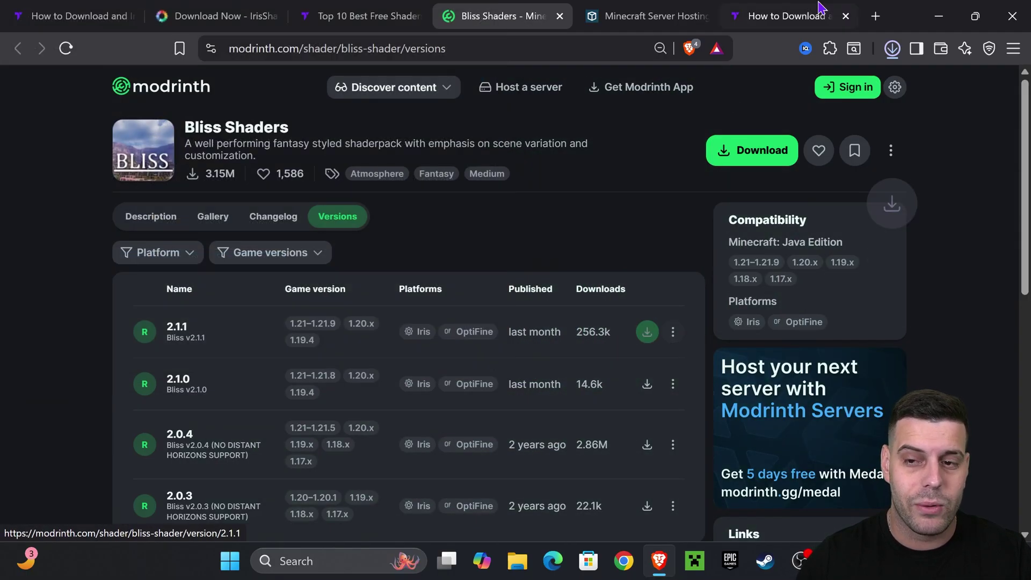
Step: Put the downloaded Bliss_v2.1.1_(Chocapic13_Shaders_edit).zip on the desktop, minimize the browser, and move the file toward the desktop's left side
drag(908, 15, 424, 346)
click(407, 370)
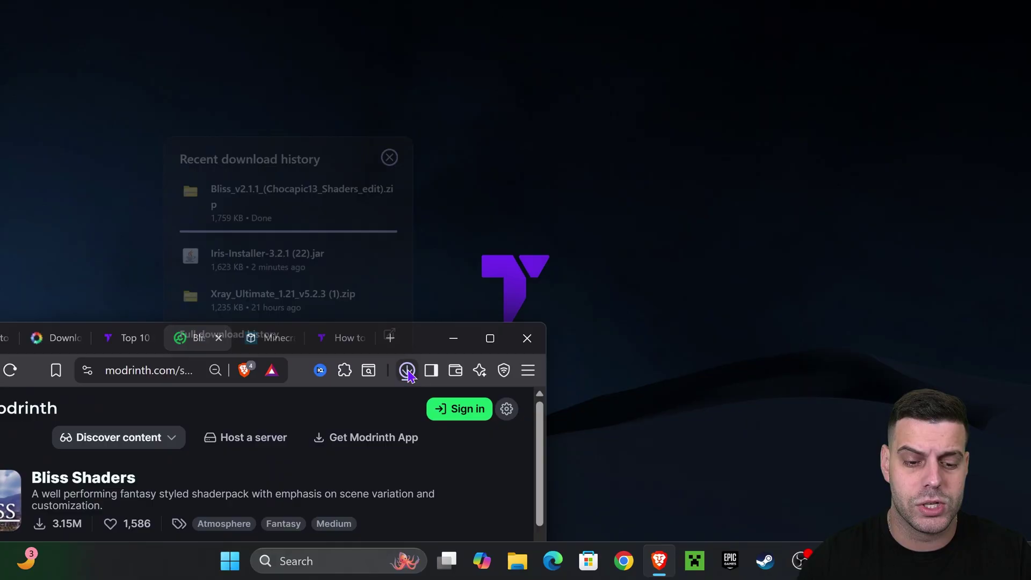
drag(239, 198, 543, 186)
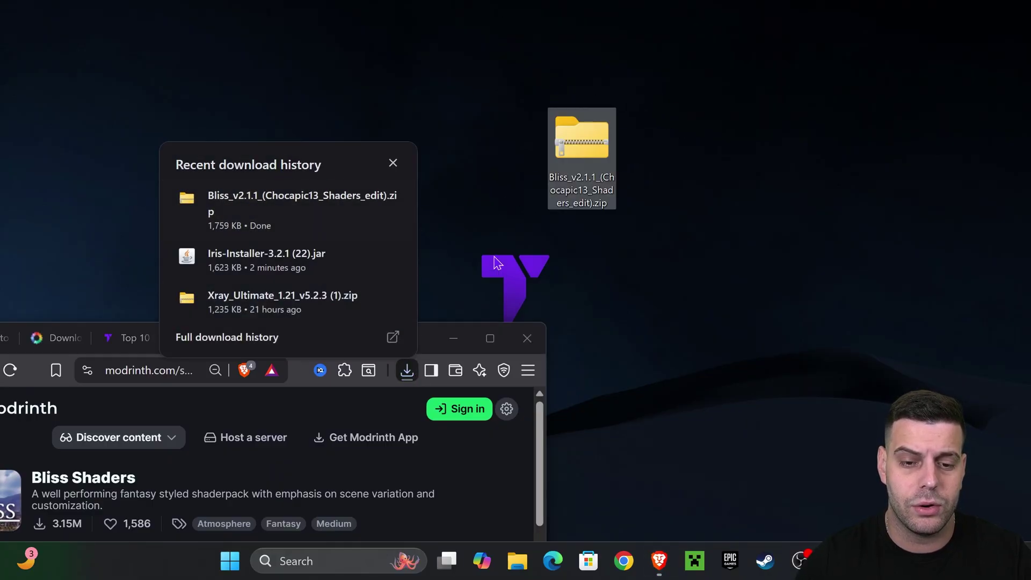
click(453, 337)
drag(594, 149, 228, 150)
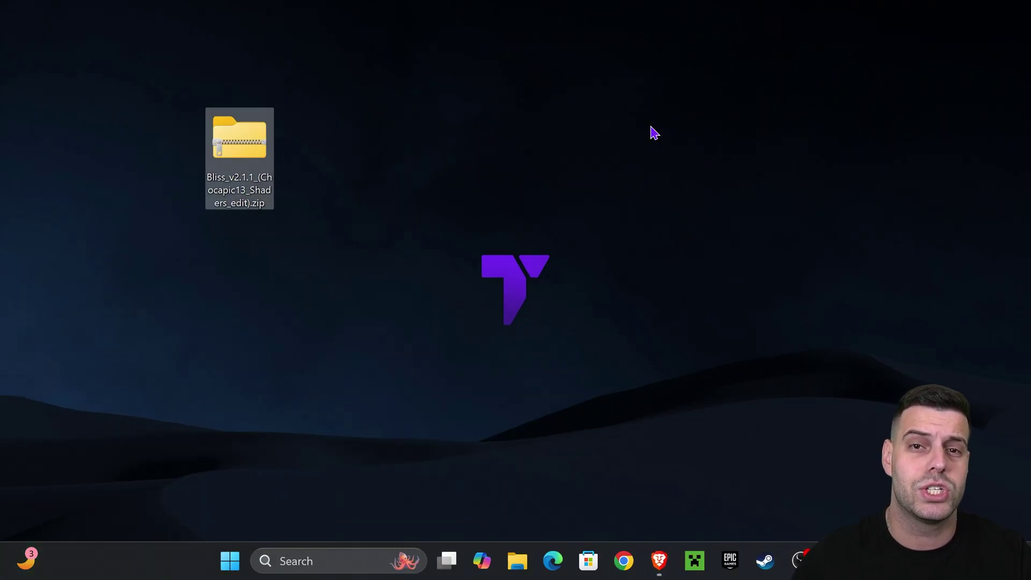
Step: Open the Minecraft Launcher and make sure modded versions are shown in the Java Edition installations list
click(652, 130)
click(695, 560)
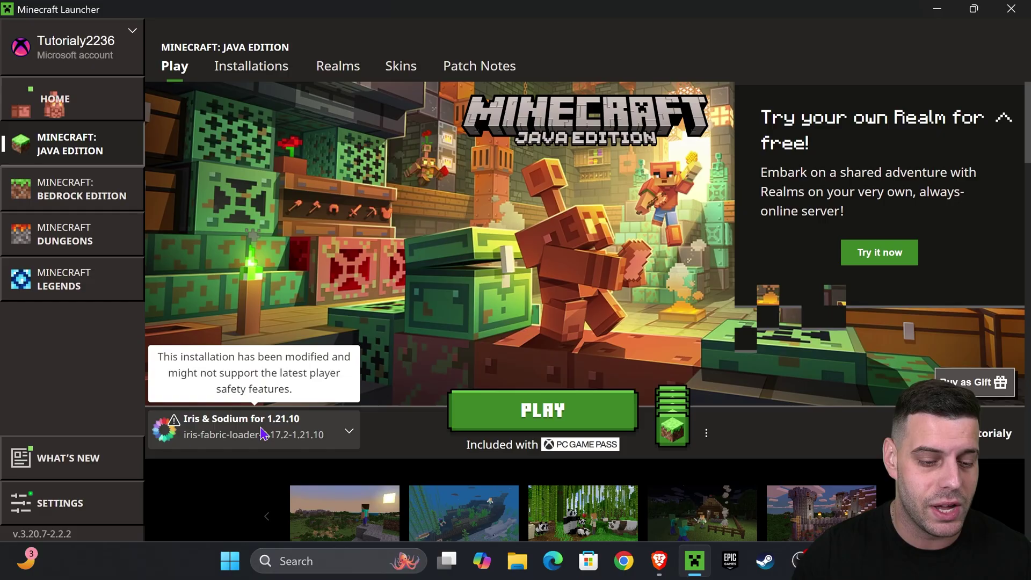
click(268, 66)
click(848, 120)
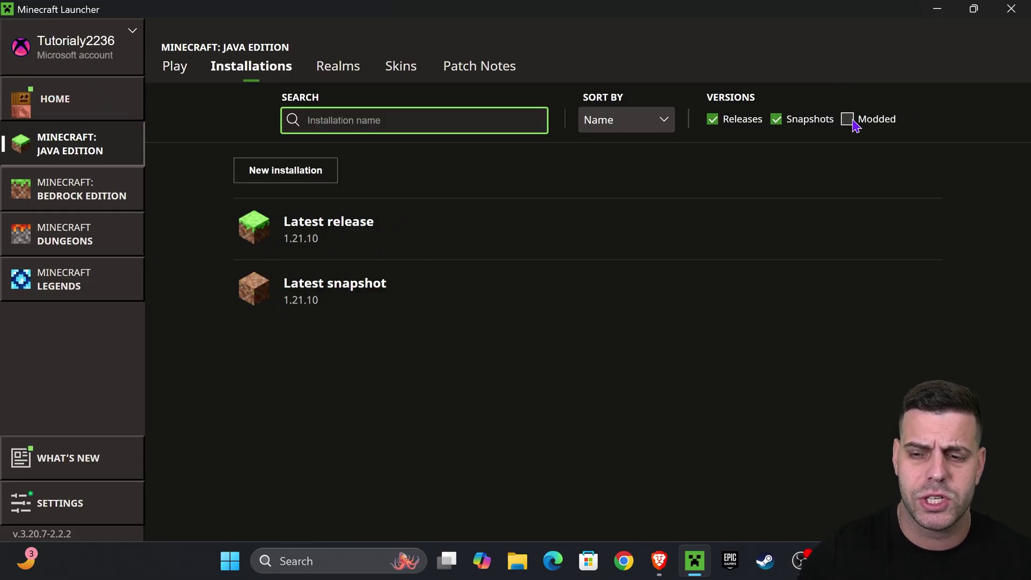
click(848, 120)
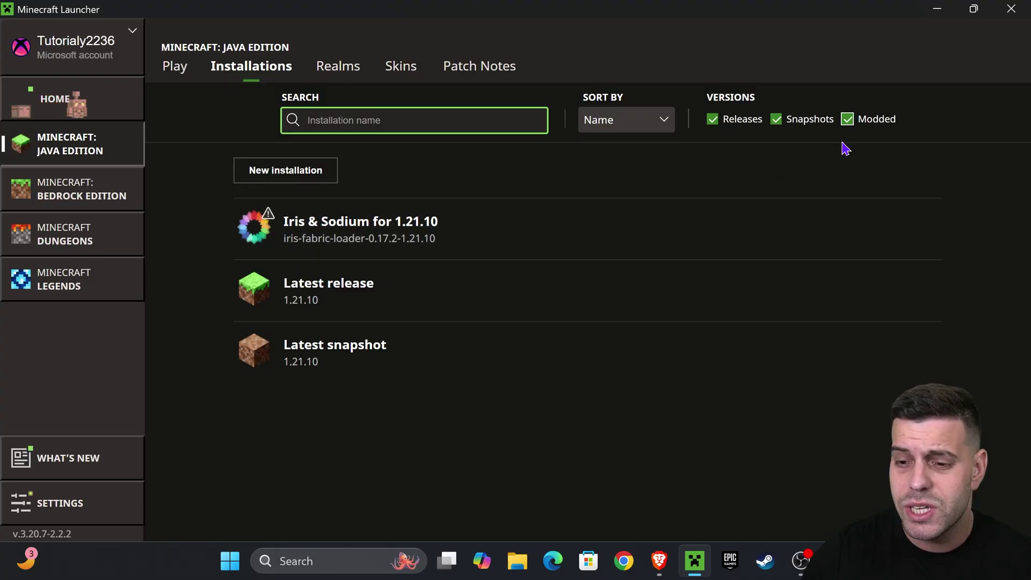
Step: Launch the Iris & Sodium for 1.21.10 installation, accepting the modified-installation risk and turning off its repeated warning
click(174, 67)
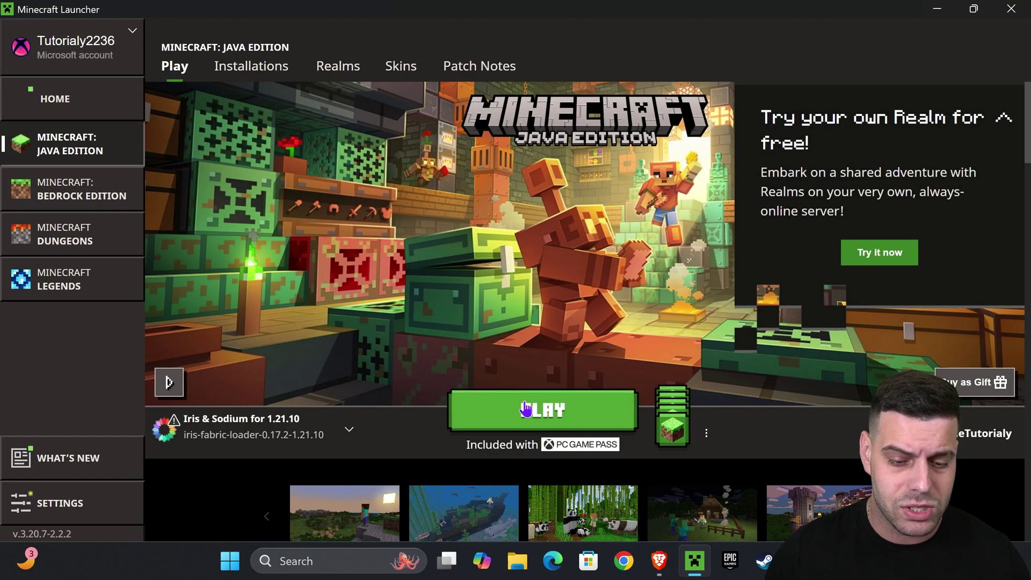
click(572, 411)
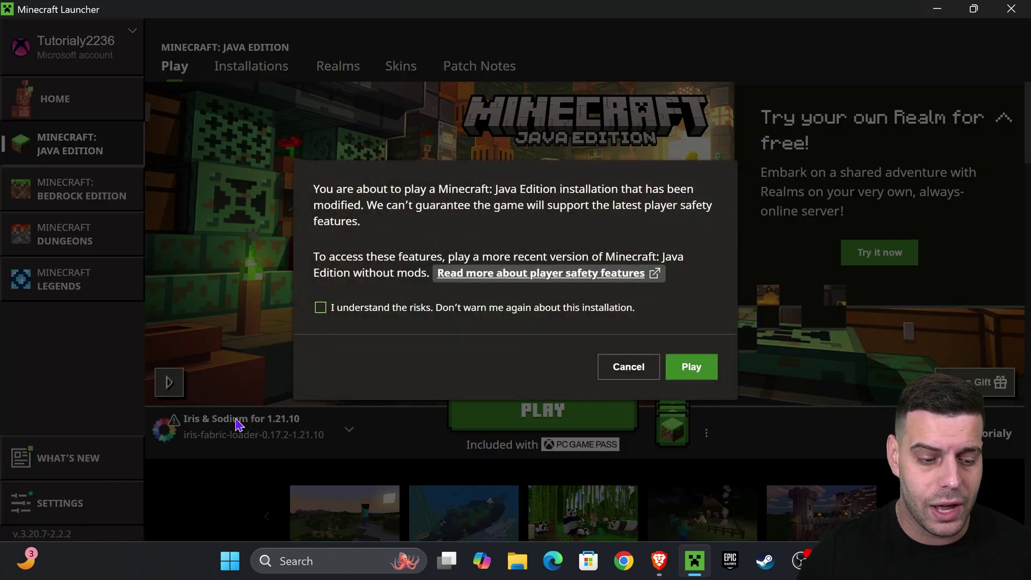
click(365, 308)
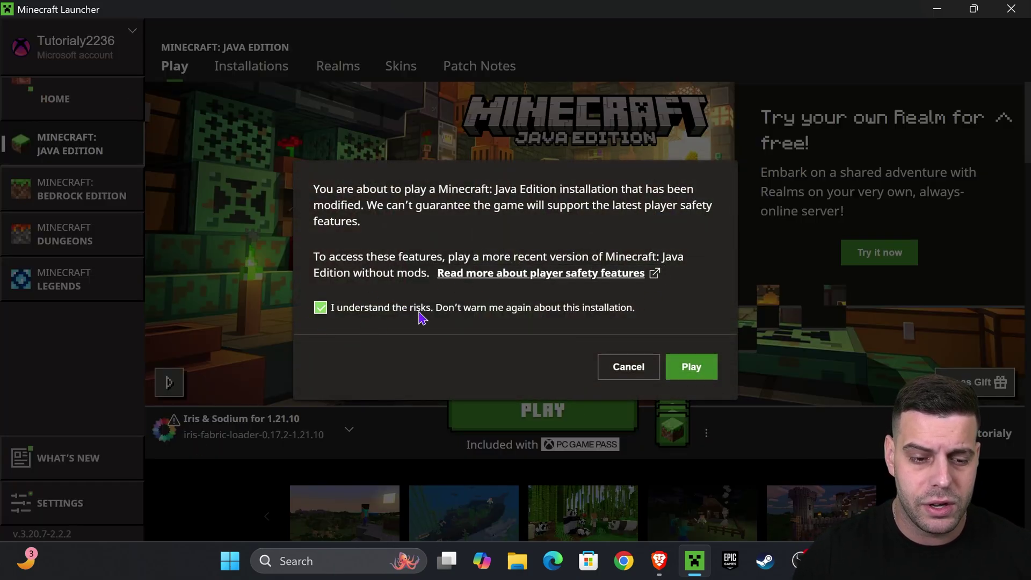
click(695, 365)
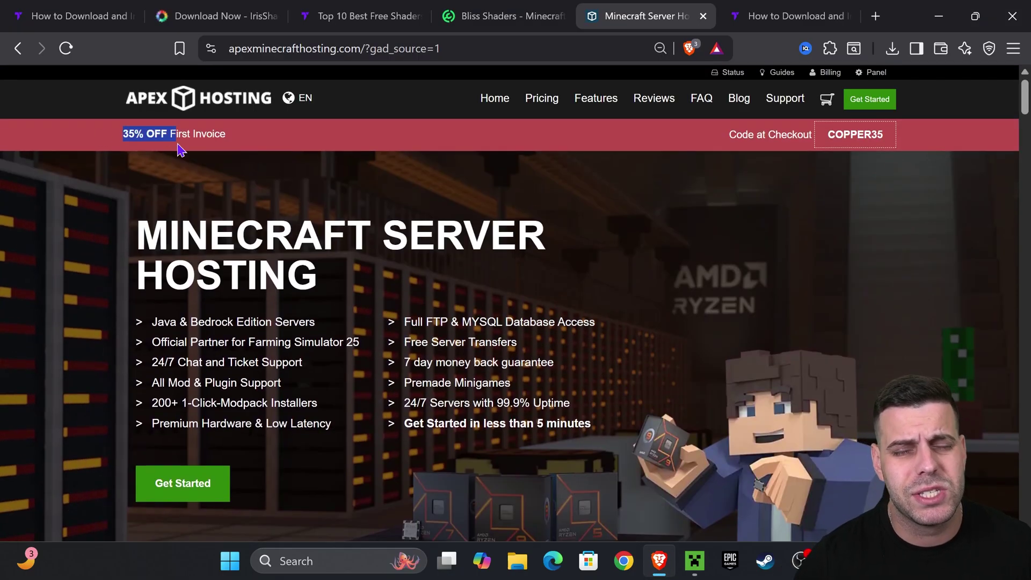
click(179, 149)
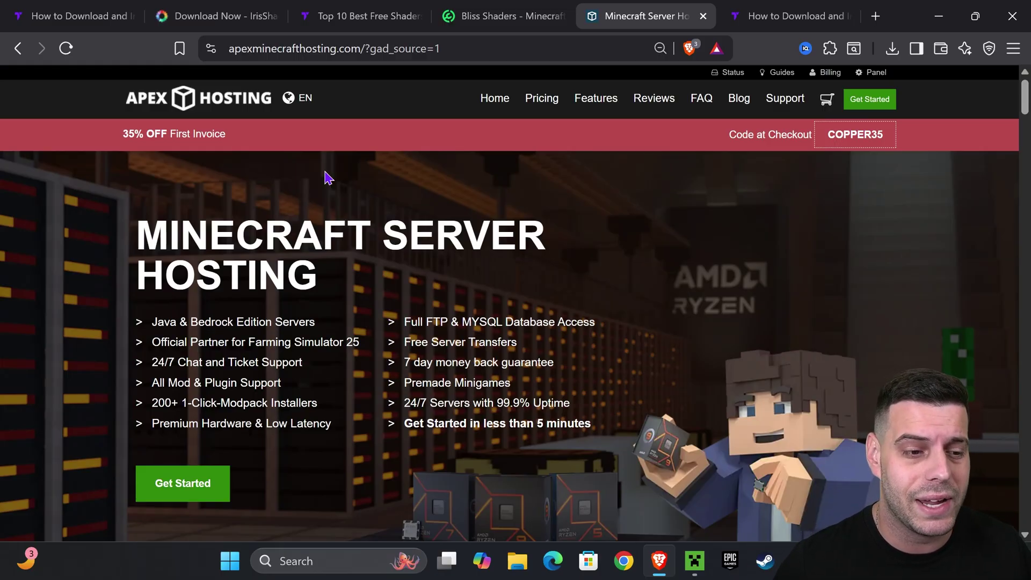
drag(592, 204, 595, 225)
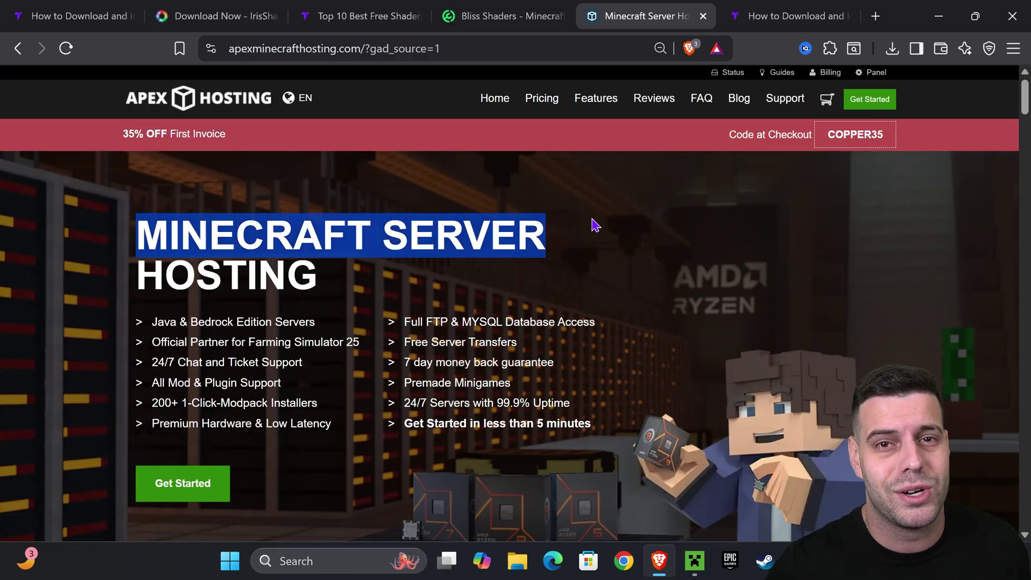
click(763, 205)
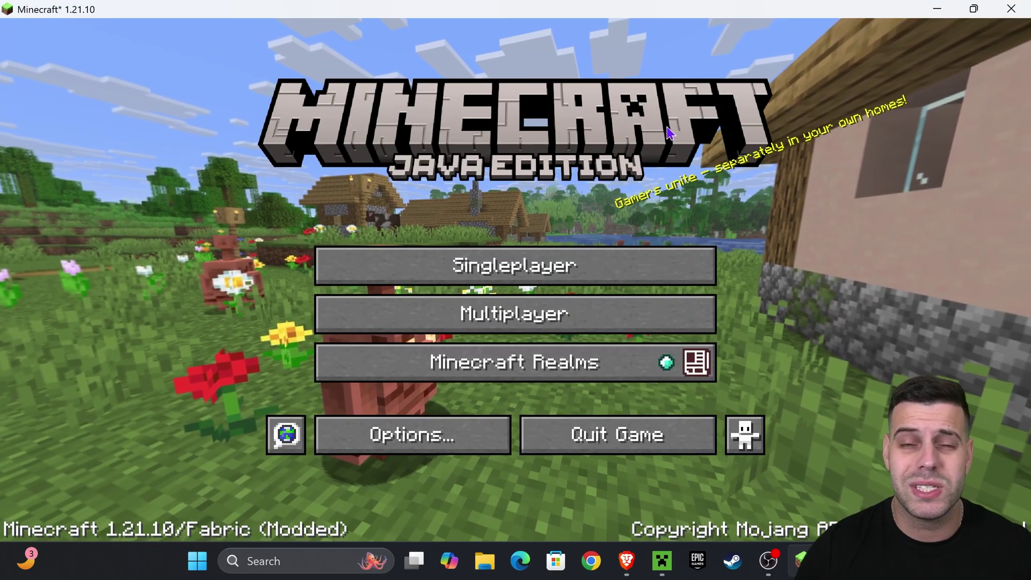
Step: Load the singleplayer Creative world New World (2) and open the Shader Packs screen from its video settings
click(575, 260)
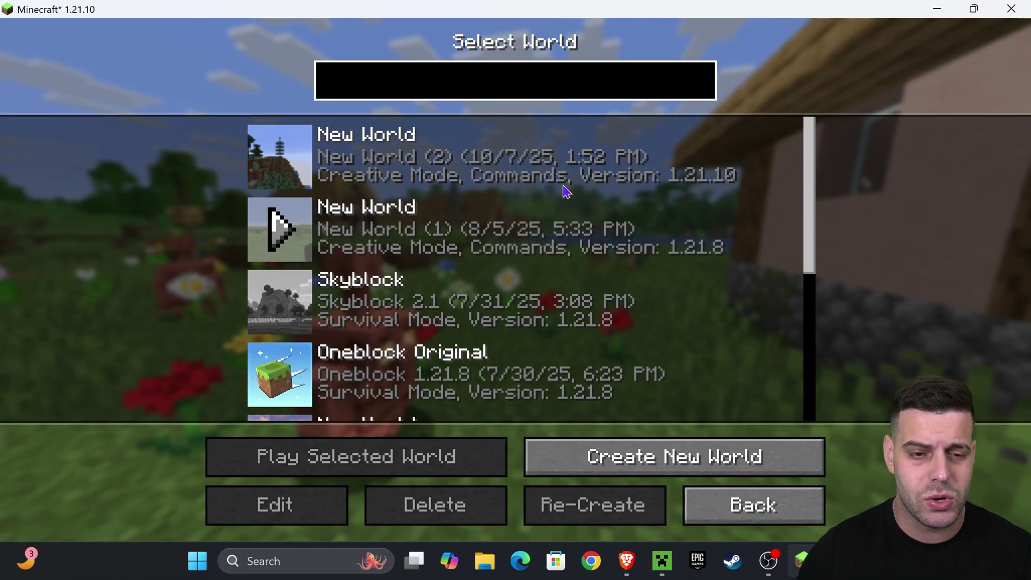
click(297, 156)
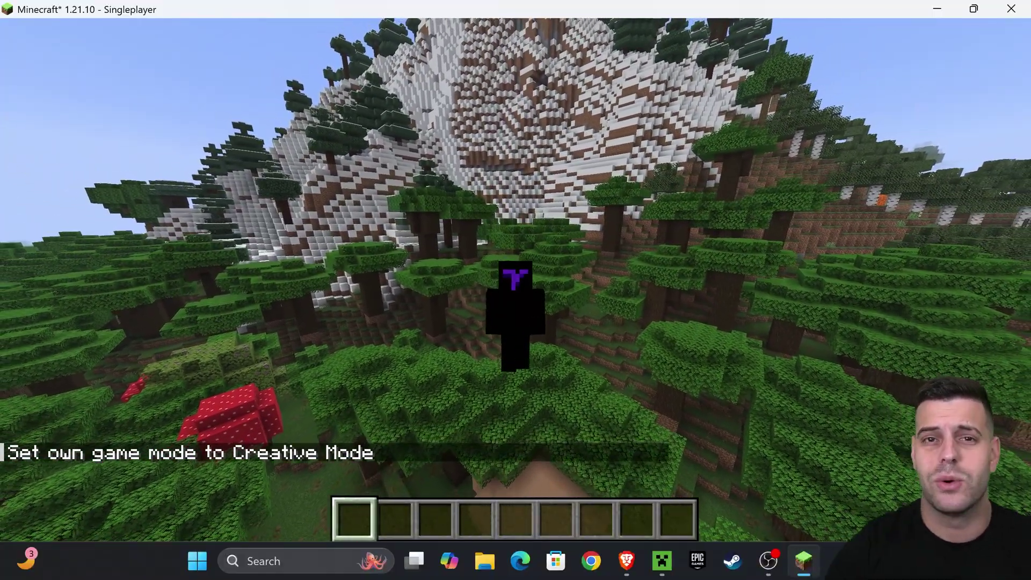
key(Escape)
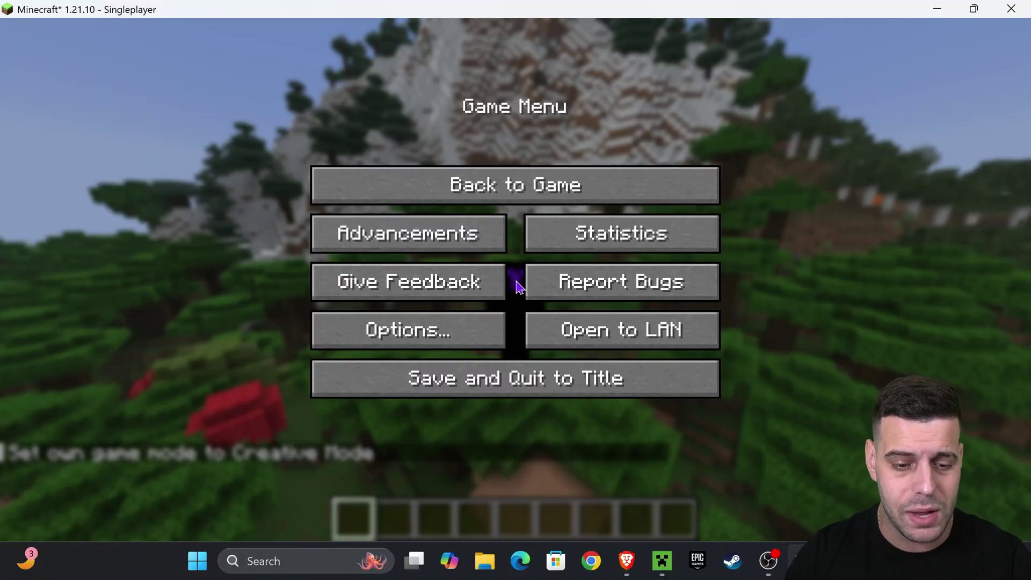
click(458, 328)
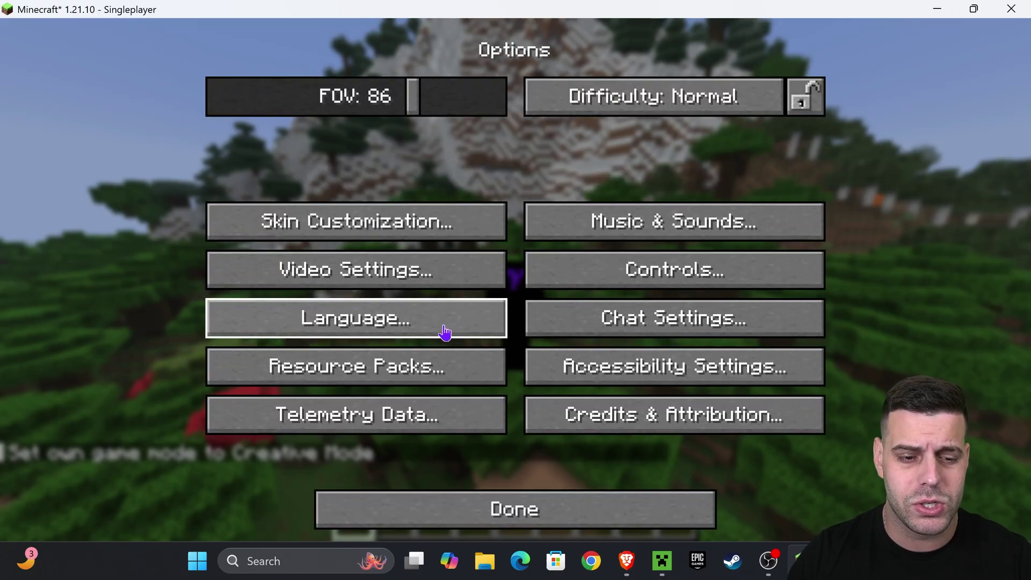
click(432, 274)
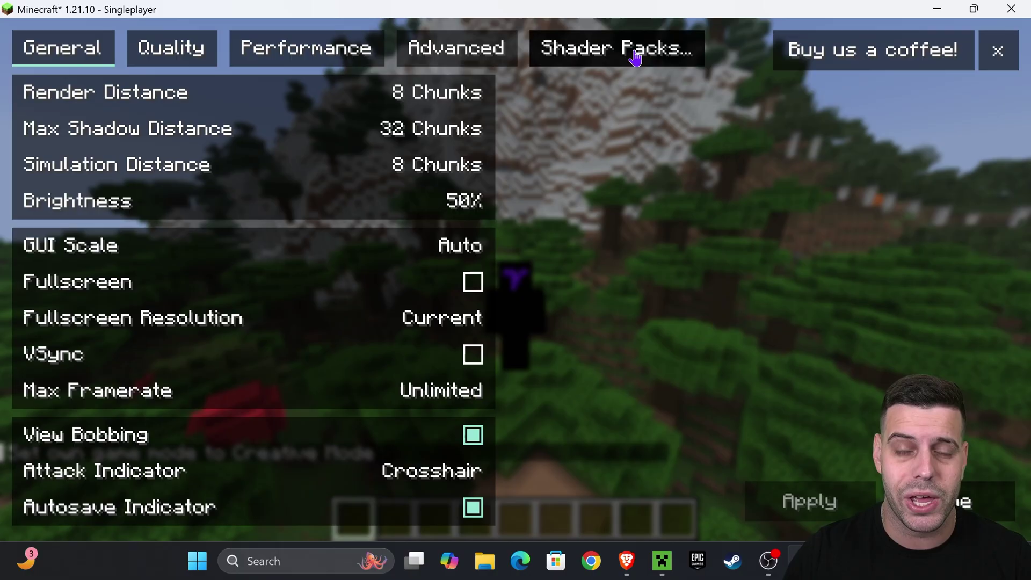
click(652, 58)
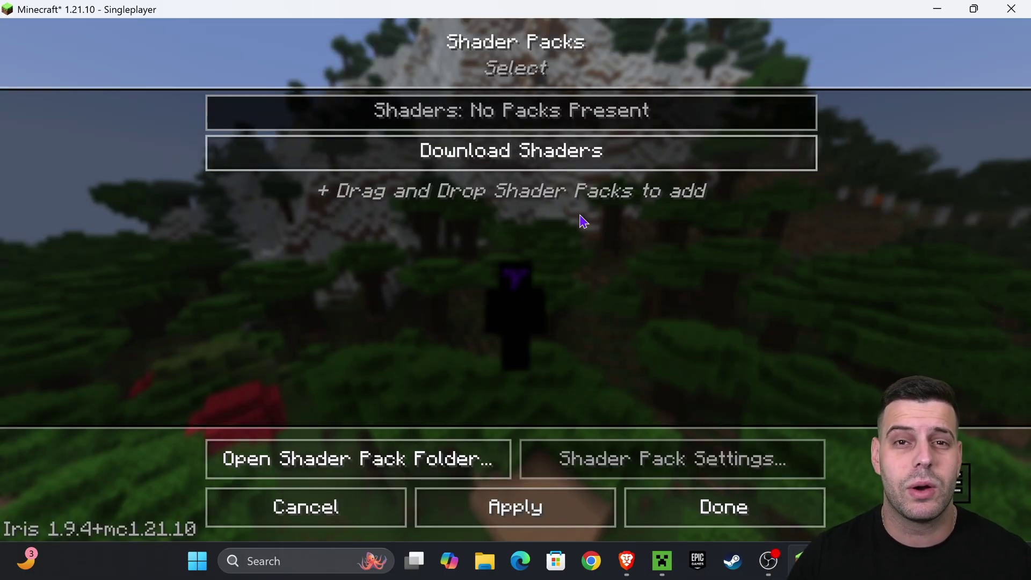
Step: Shrink the game window to reach the desktop, add Bliss_v2.1.1_(Chocapic13_Shaders_edit).zip to the shader packs, and maximize the game again
drag(618, 8, 601, 53)
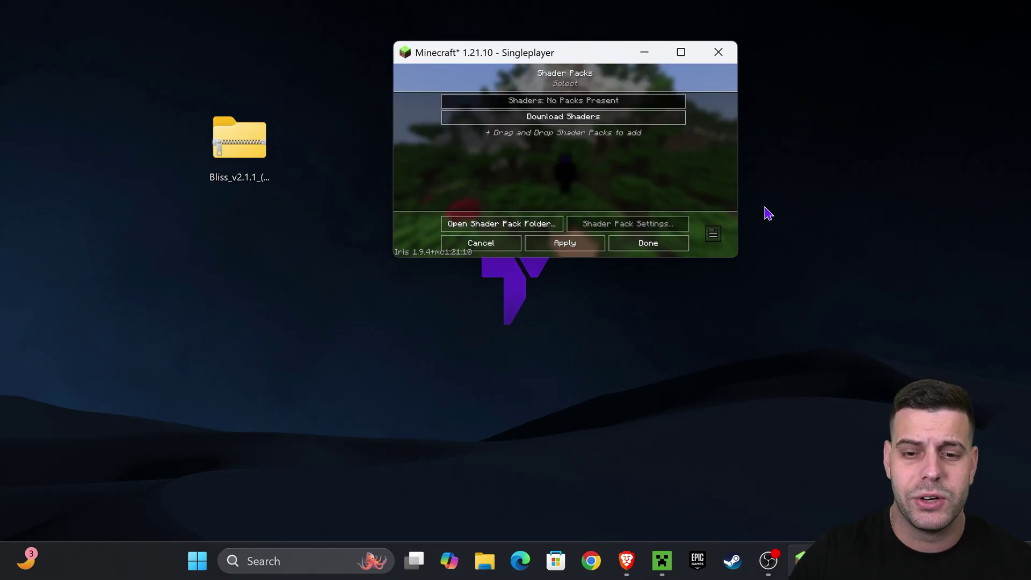
drag(740, 264, 830, 353)
click(245, 157)
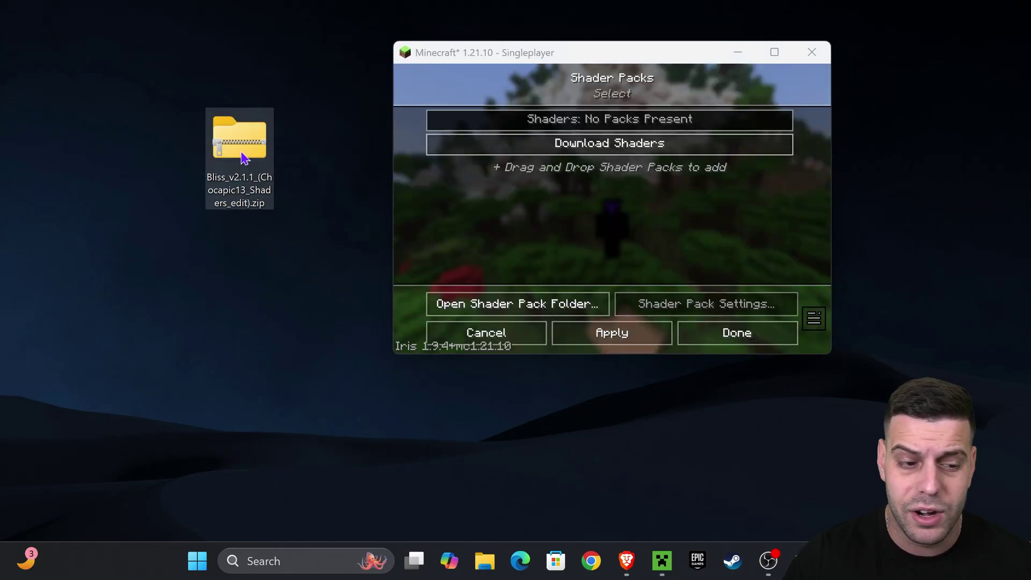
drag(244, 134, 644, 185)
click(787, 54)
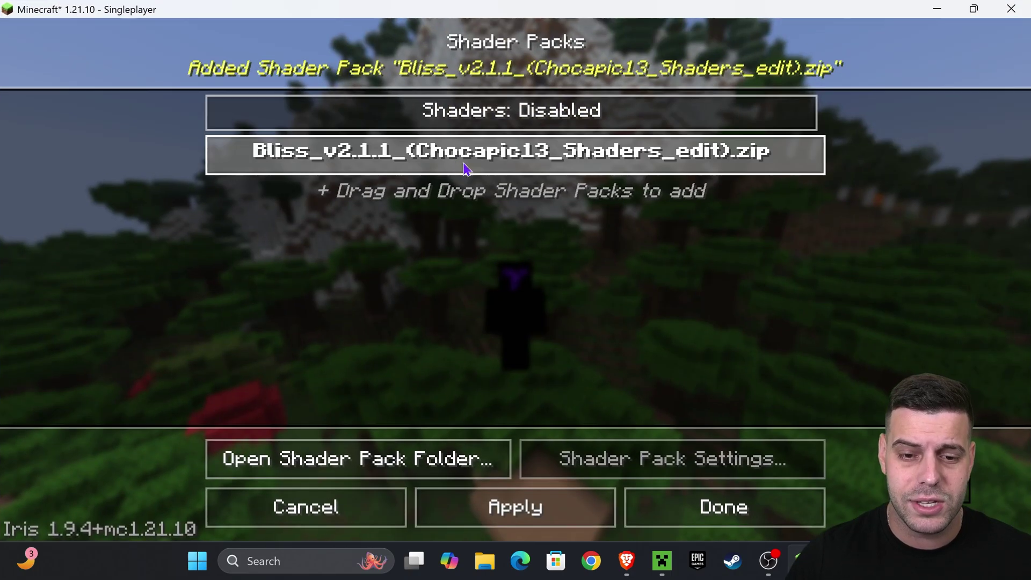
Step: Apply the Bliss_v2.1.1_(Chocapic13_Shaders_edit).zip shader pack and return to the world
click(351, 155)
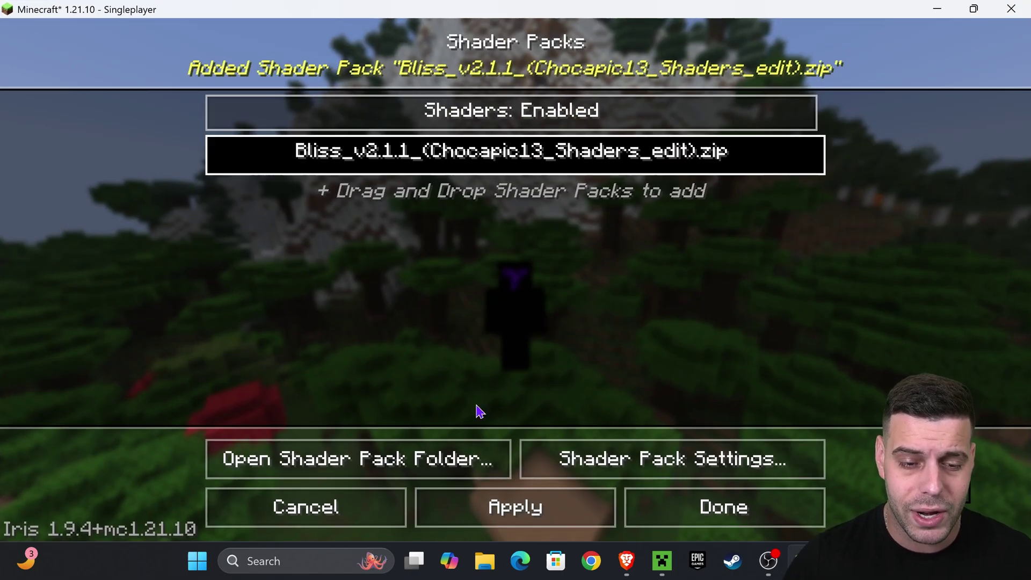
click(540, 520)
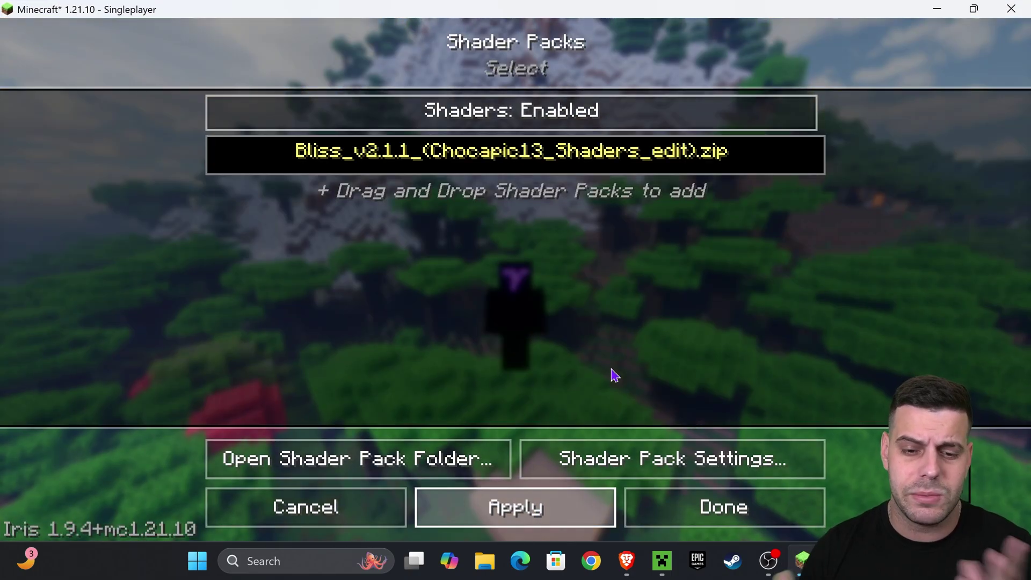
click(774, 506)
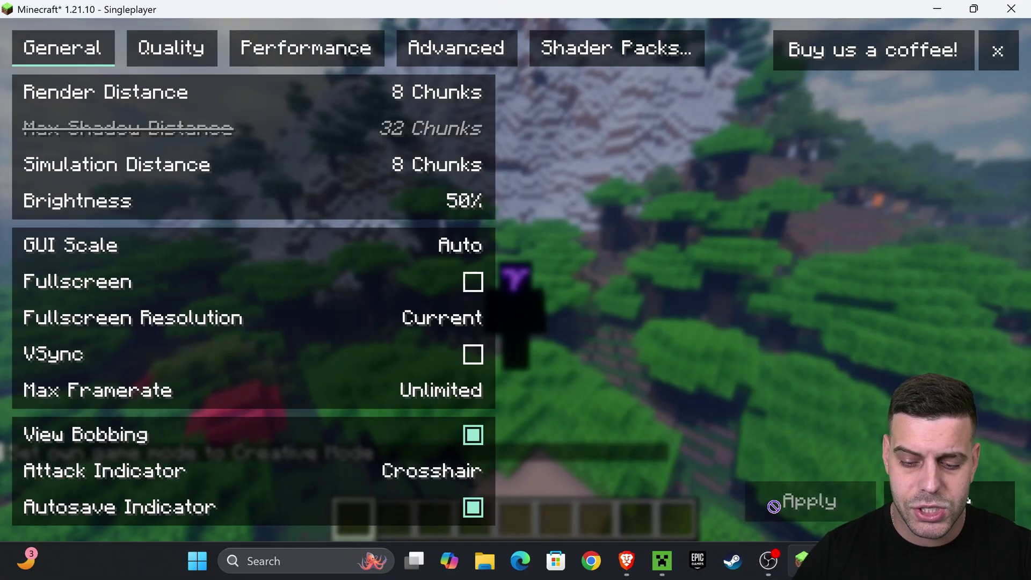
click(875, 490)
click(622, 502)
click(517, 207)
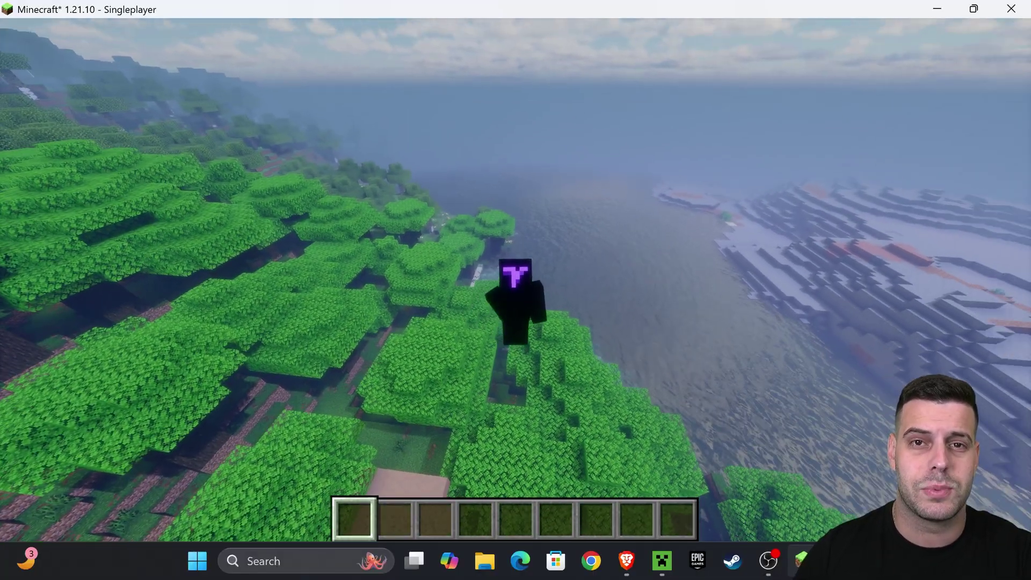
Step: Toggle the shaders off and back on in the world, and briefly open the Shader Packs screen before returning to the game
key(k)
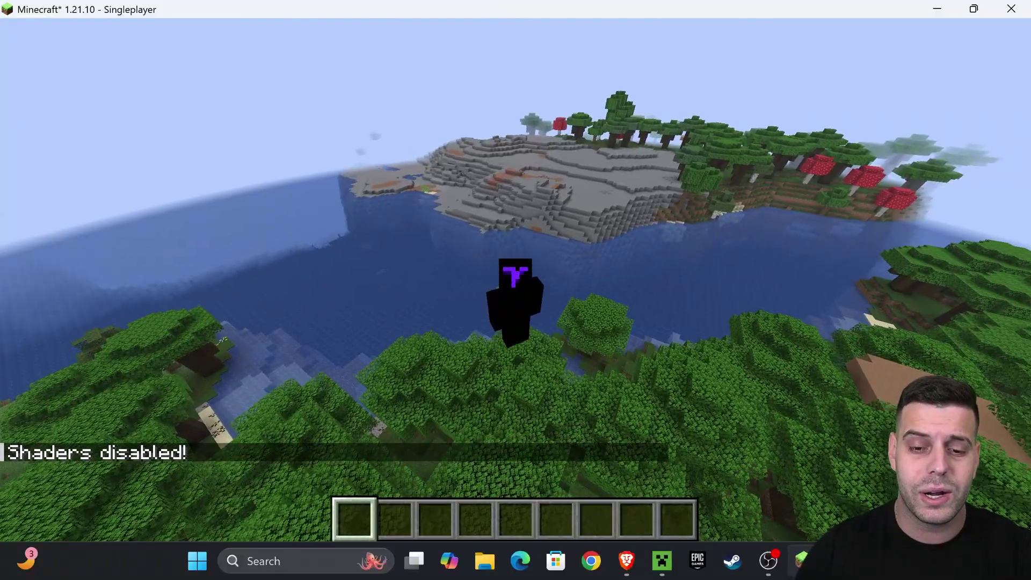
key(k)
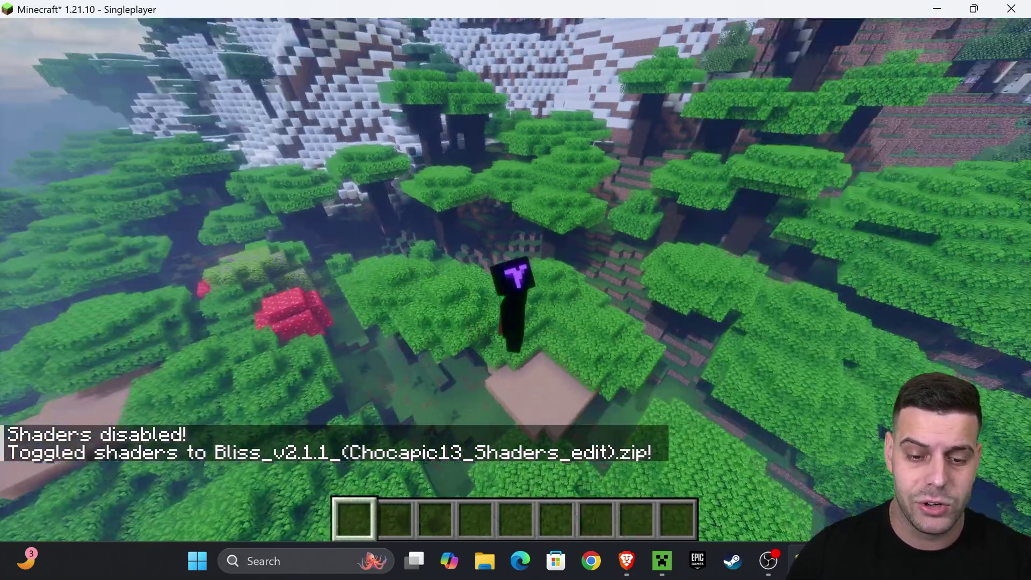
key(o)
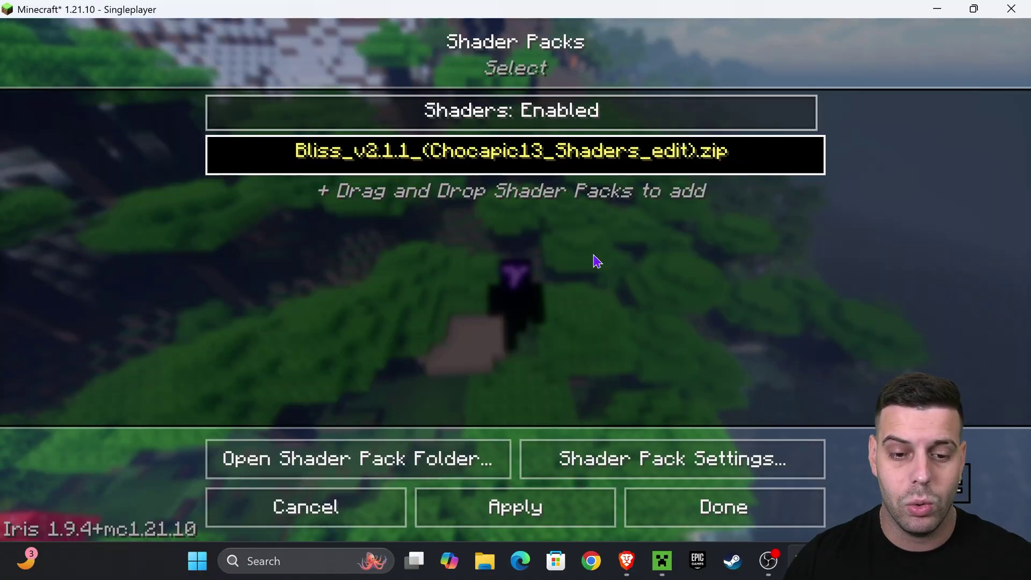
key(Escape)
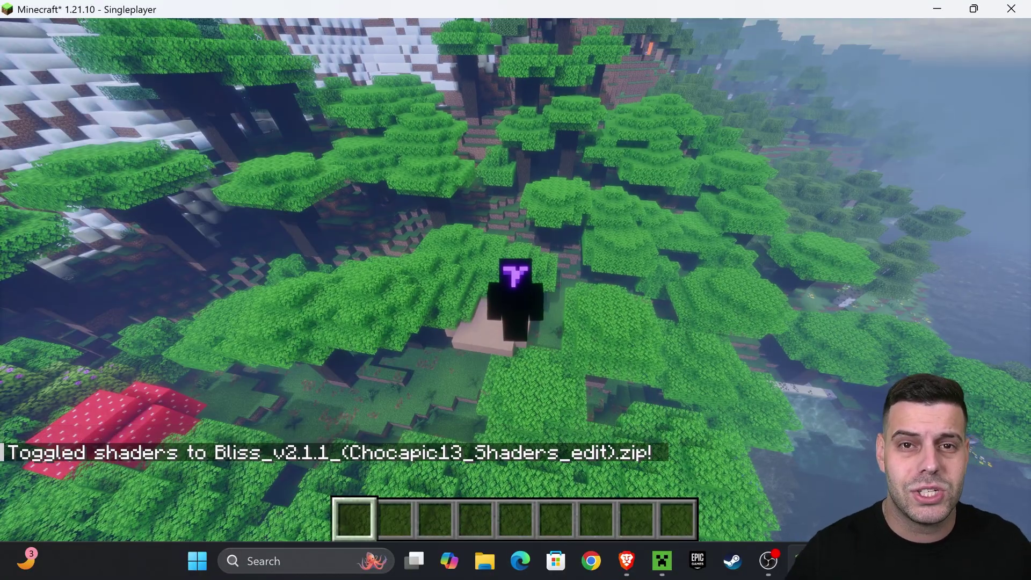